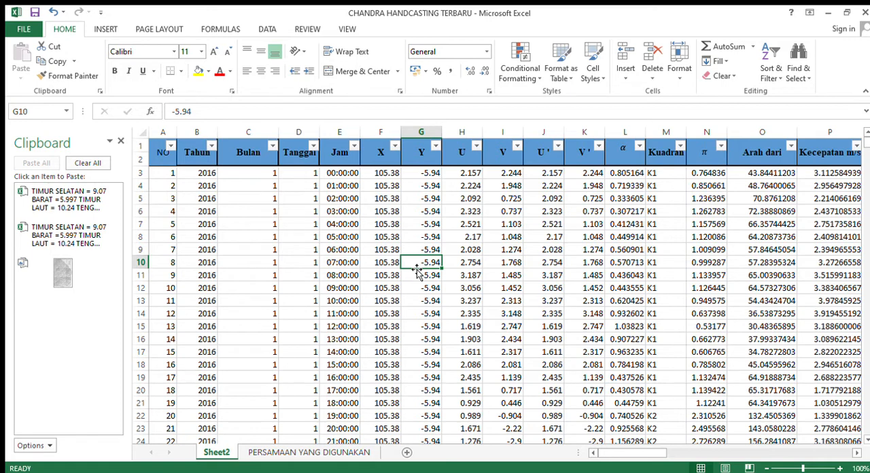
Review the first data row's columns from Y through Arah, including the Kecepatan and Kuadran formulas in P3 and M3.
key("Up")
key("Up")
key("Up")
key("Up")
key("Up")
key("Up")
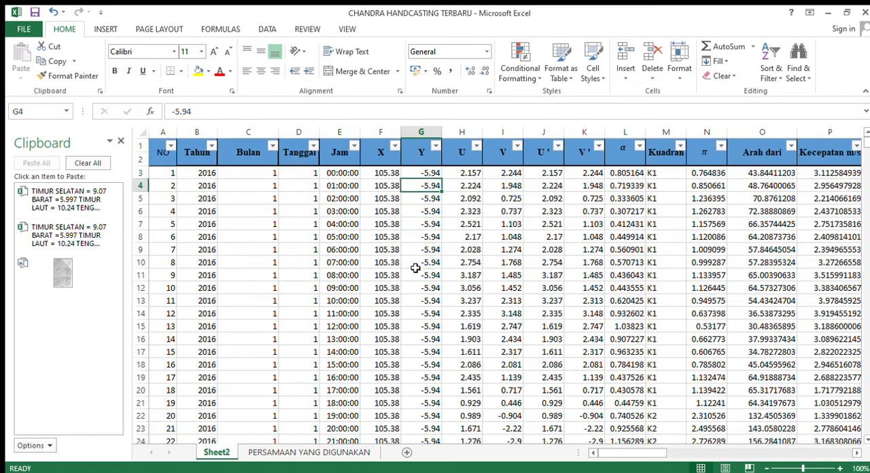
key("Left")
key("Up")
key("Right")
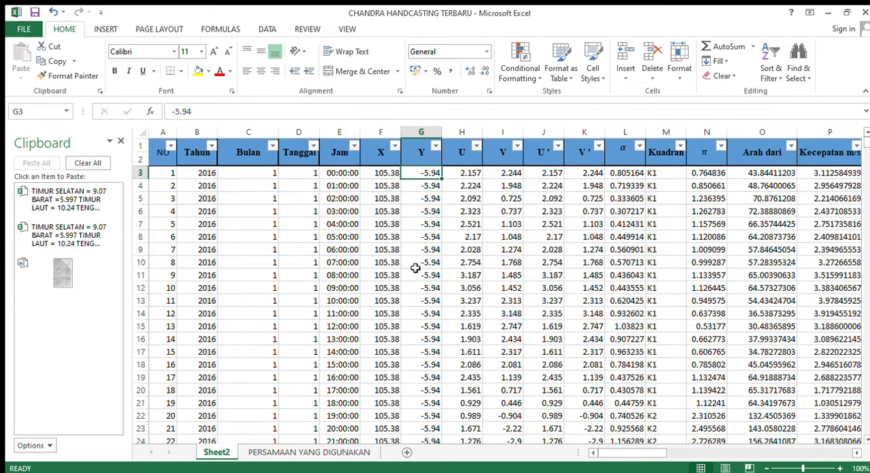
key("Right")
key("Right")
key("Right")
key("Right")
key("Right")
key("Right")
key("Right")
key("Right")
key("Right")
key("Right")
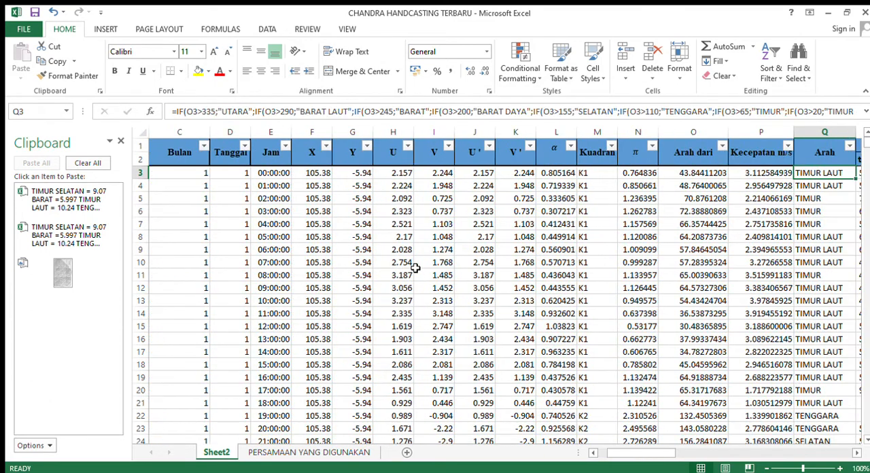
key("Left")
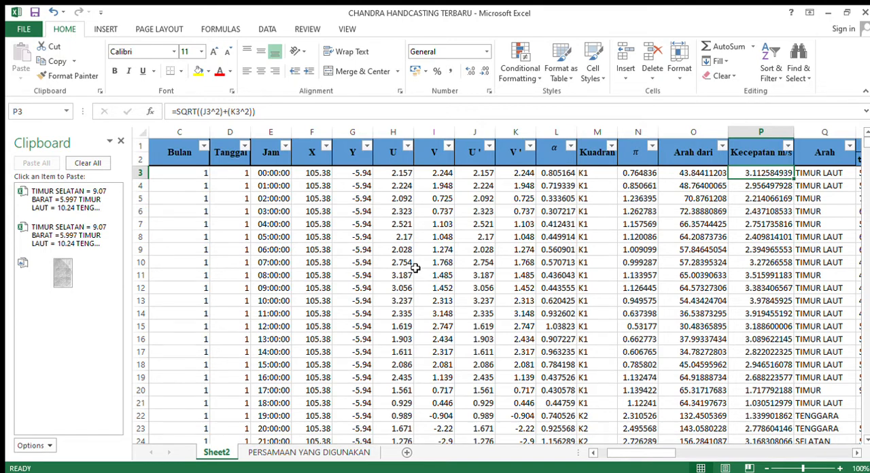
key("Left")
key("Left")
key("Left")
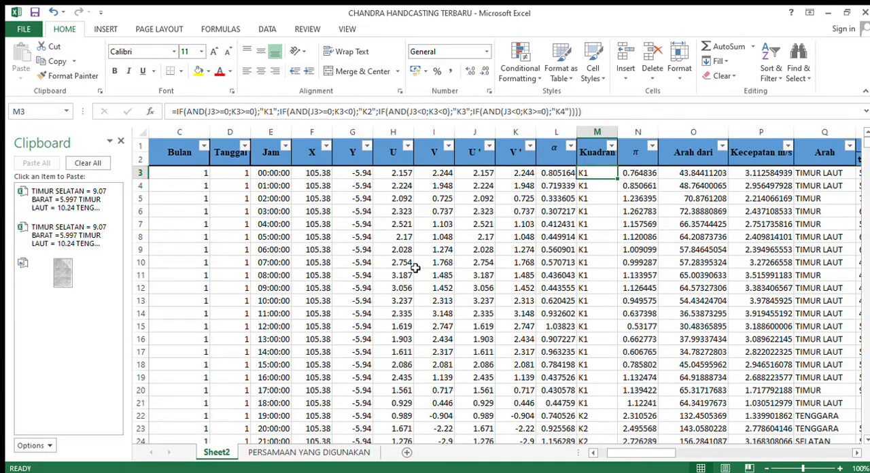
Examine the nested IF formula for π in N3, focusing on the K1 and K2 quadrant terms, without changing it.
left_click(647, 175)
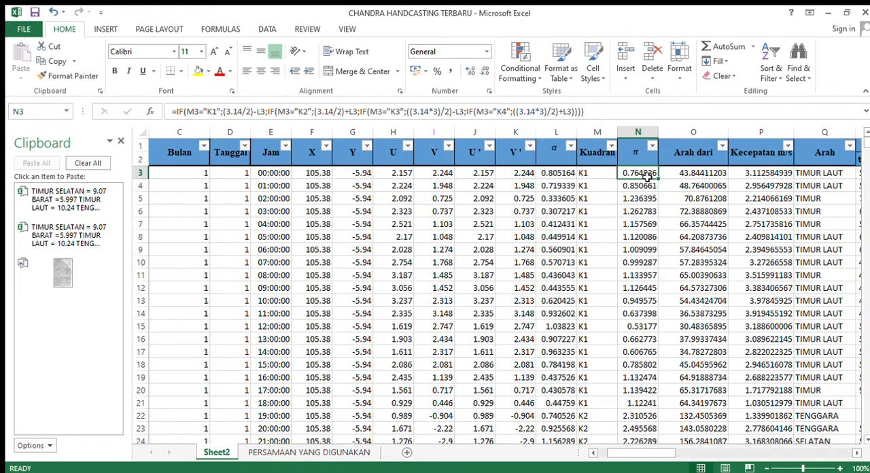
double_click(647, 175)
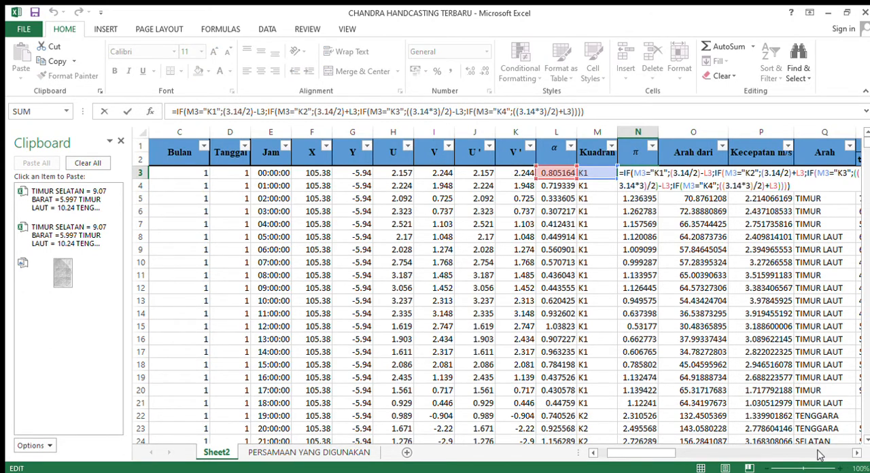
left_click(855, 453)
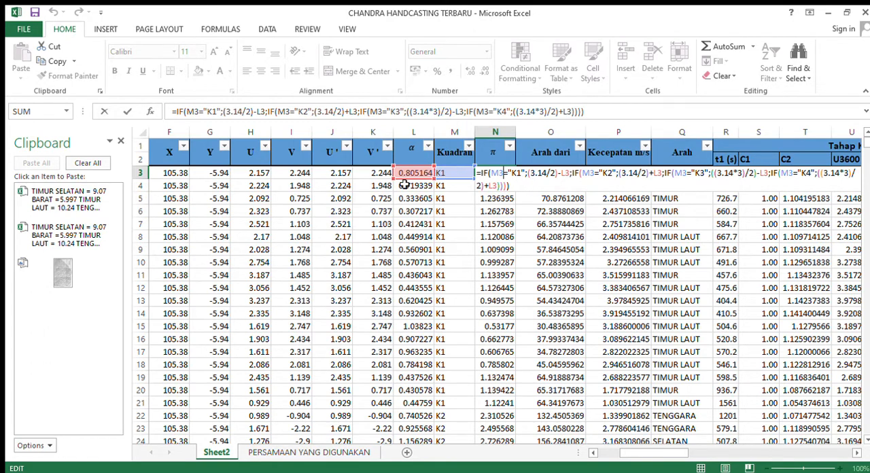
left_click_drag(526, 174, 574, 174)
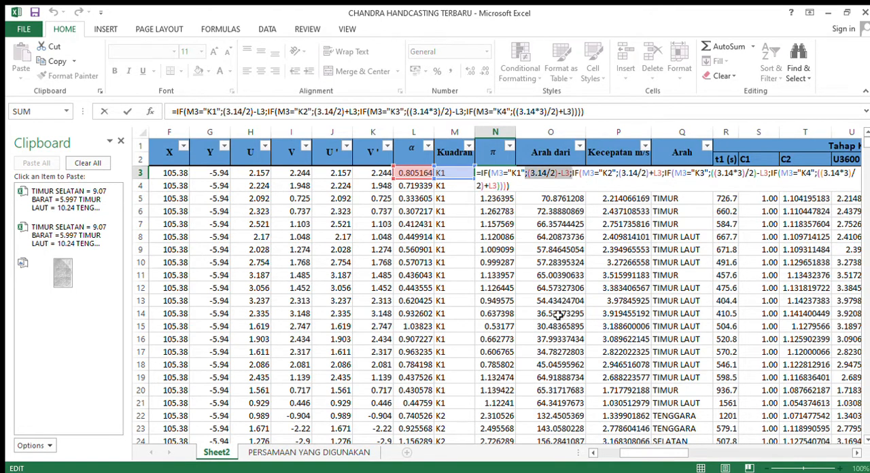
left_click(647, 174)
left_click_drag(619, 174, 664, 175)
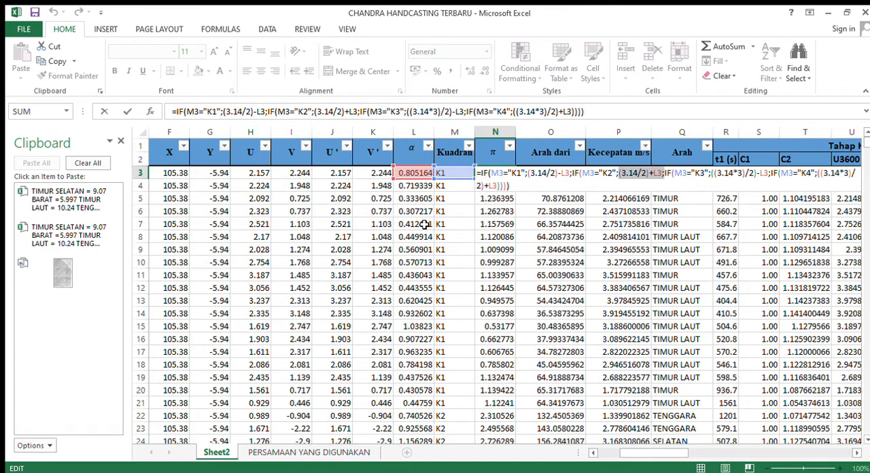
left_click(853, 454)
left_click(853, 453)
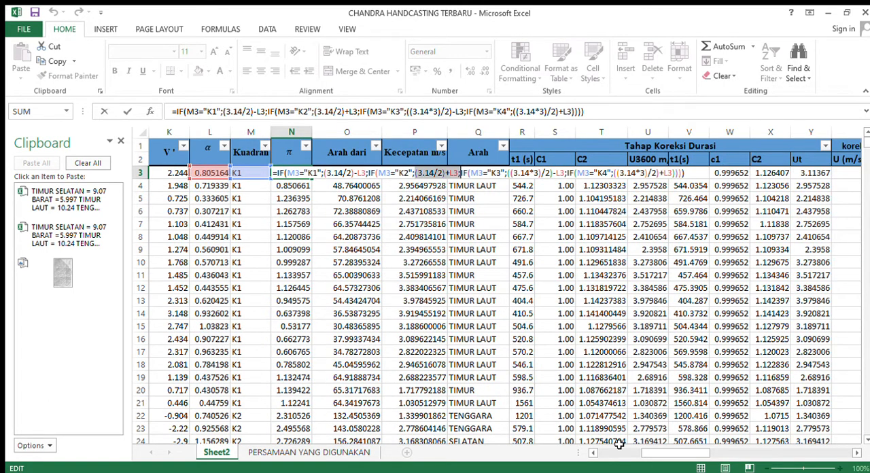
key("ctrl+Return")
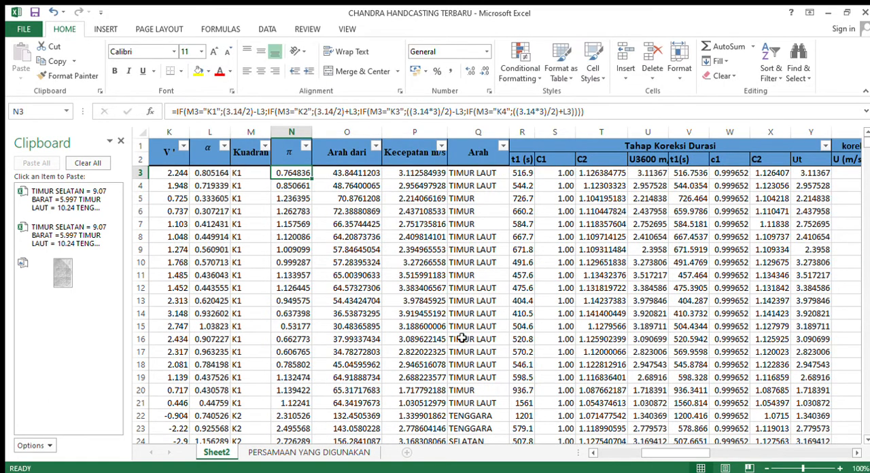
Inspect the Arah dari formula in O3 and the Kecepatan m/s formula in P3 with its referenced U' and V' cells.
left_click(338, 172)
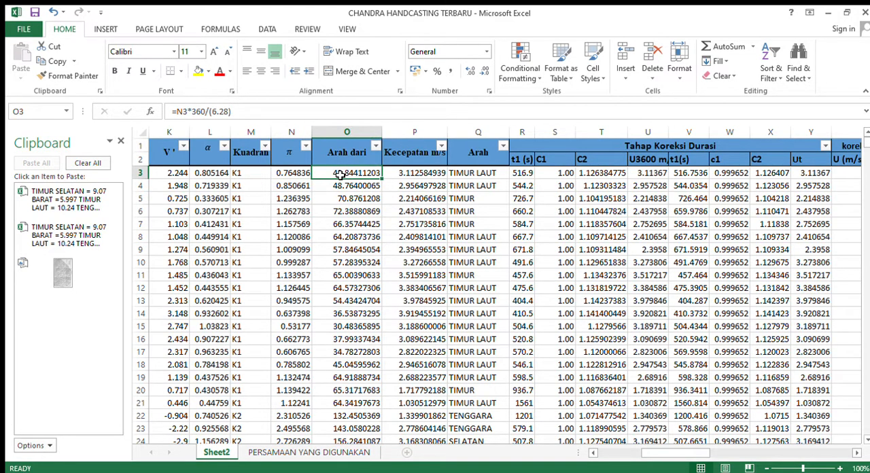
double_click(340, 174)
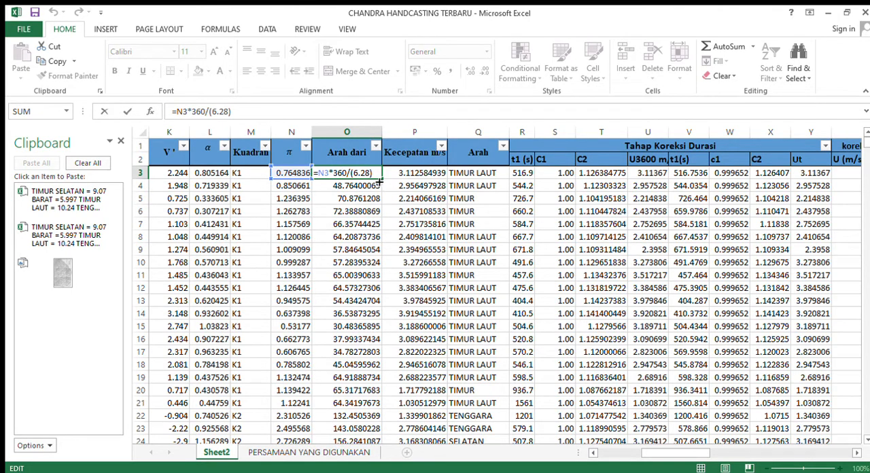
left_click(427, 174)
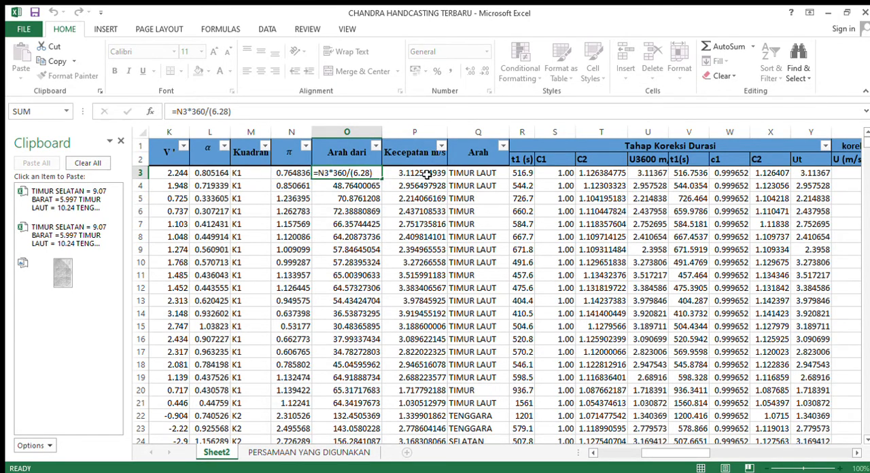
double_click(428, 175)
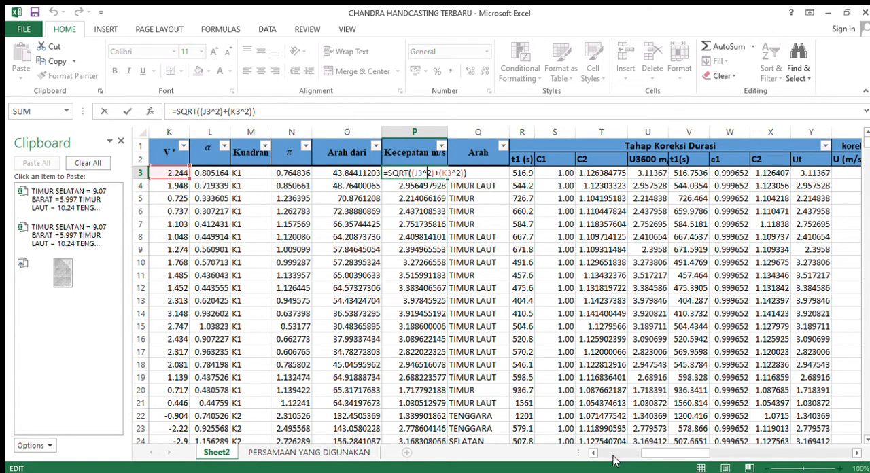
left_click(593, 453)
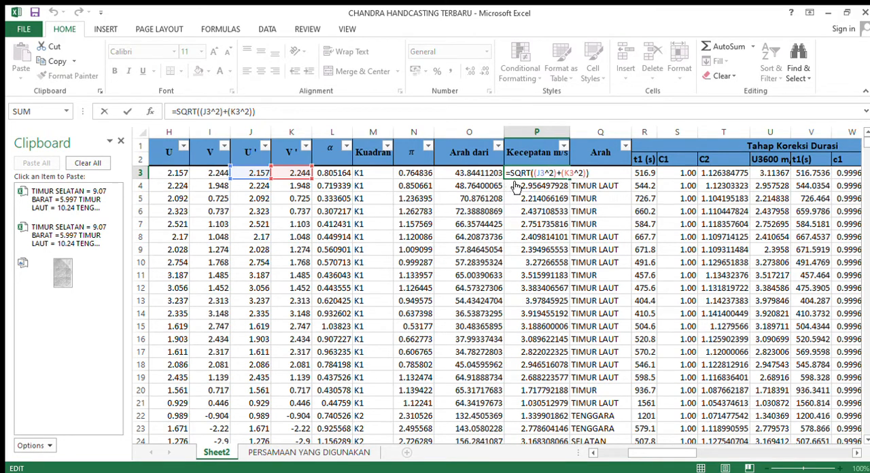
key("ctrl+Return")
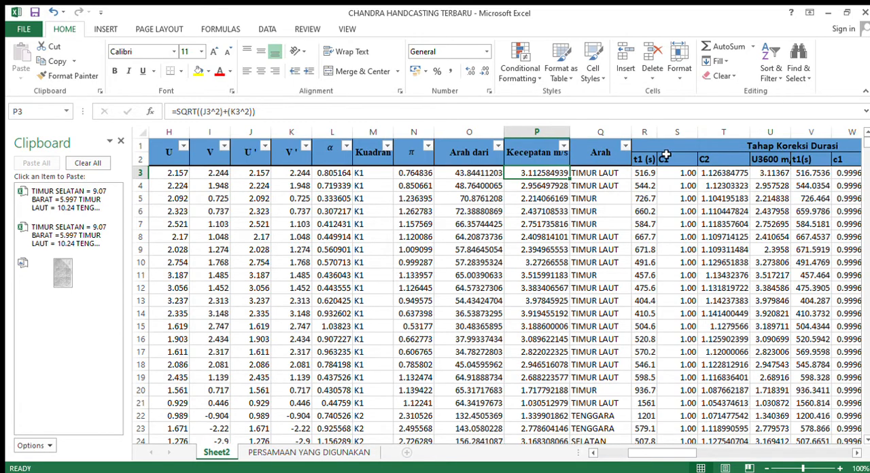
Examine the full Arah formula in Q3 that converts the direction angle into a compass name, leaving it unchanged.
left_click(608, 176)
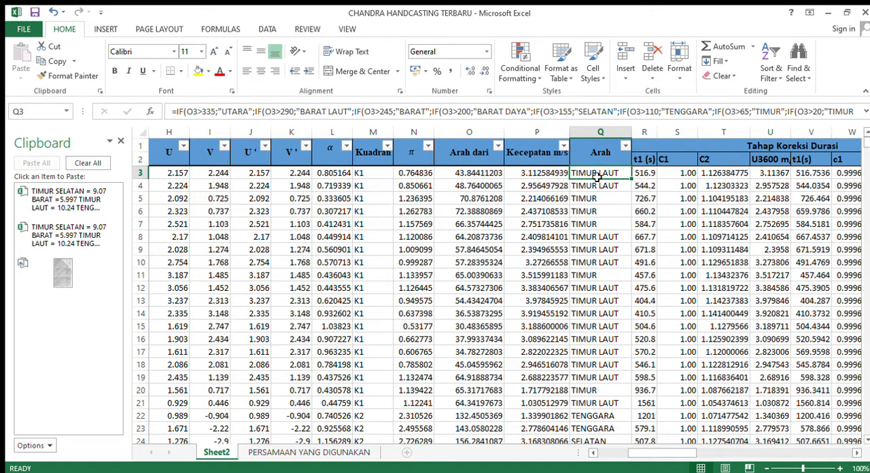
double_click(597, 174)
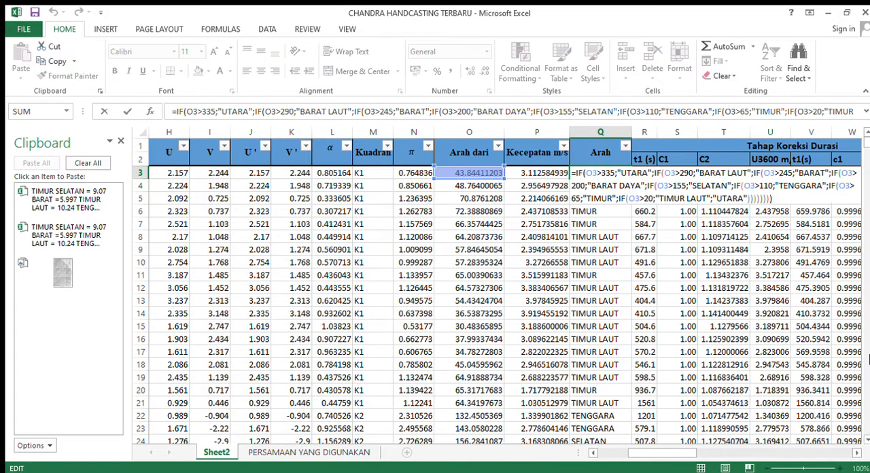
left_click(856, 454)
left_click(855, 453)
left_click(855, 453)
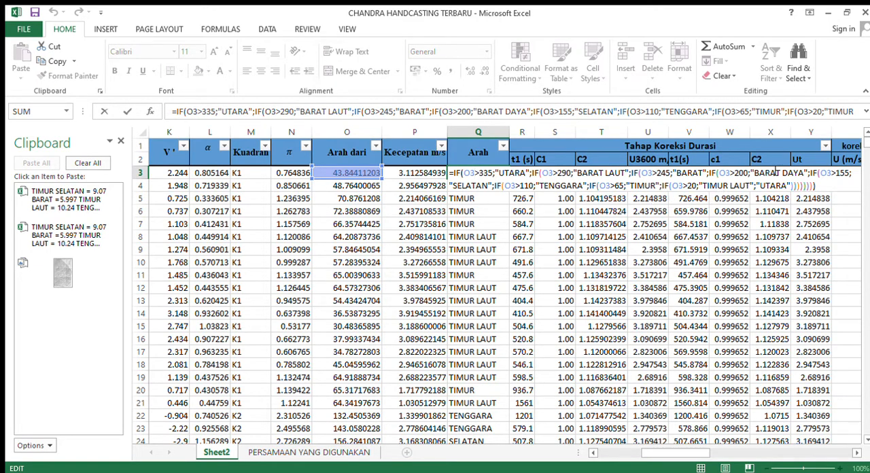
key("Return")
left_click(484, 174)
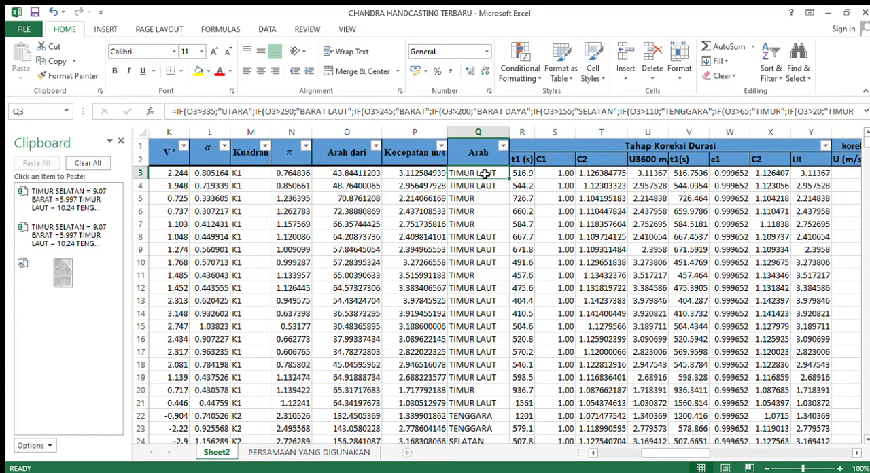
Review the Tahap Koreksi Durasi and wind stress factor columns, highlighting R2:Z6 and checking both group headers.
key("Right")
key("Right")
key("Right")
key("Right")
key("Right")
key("Right")
key("Right")
key("Right")
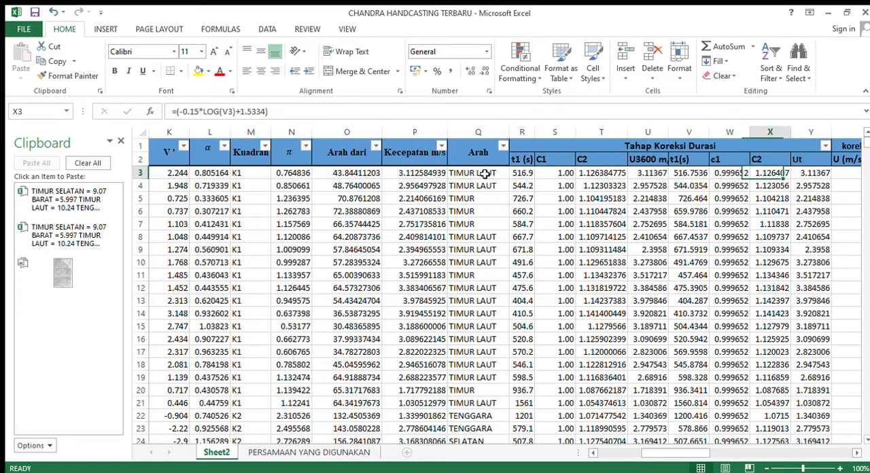
key("Right")
key("Right")
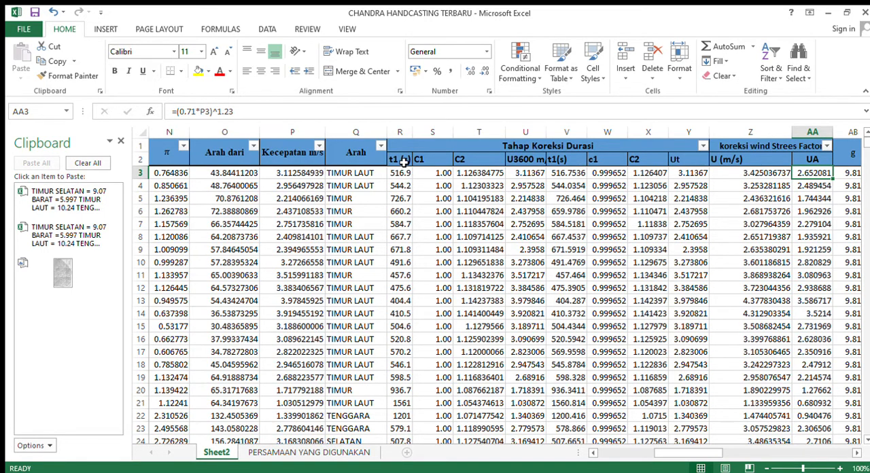
left_click_drag(403, 159, 730, 216)
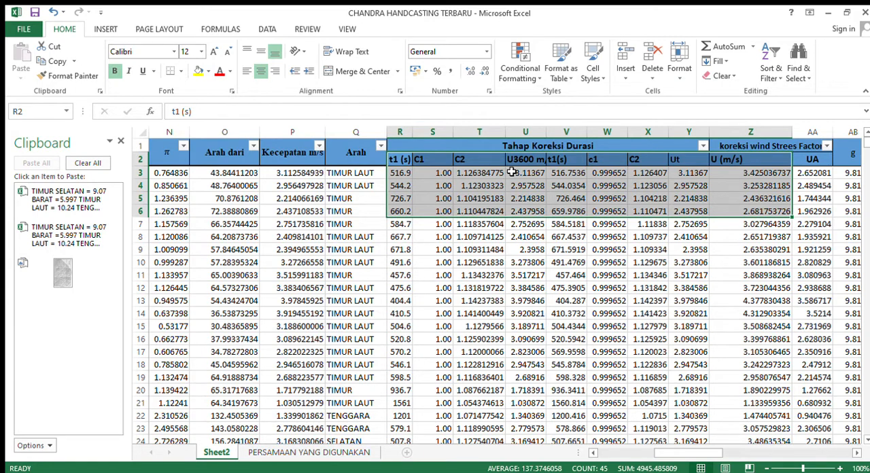
key("Up")
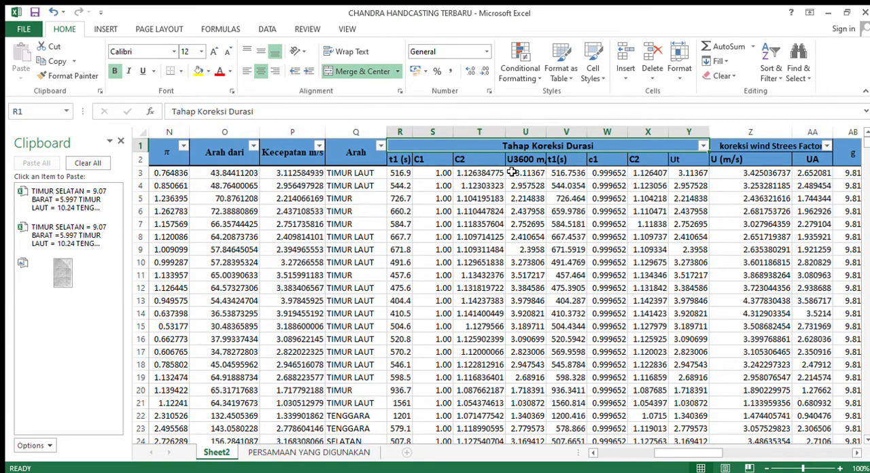
key("Right")
key("Right")
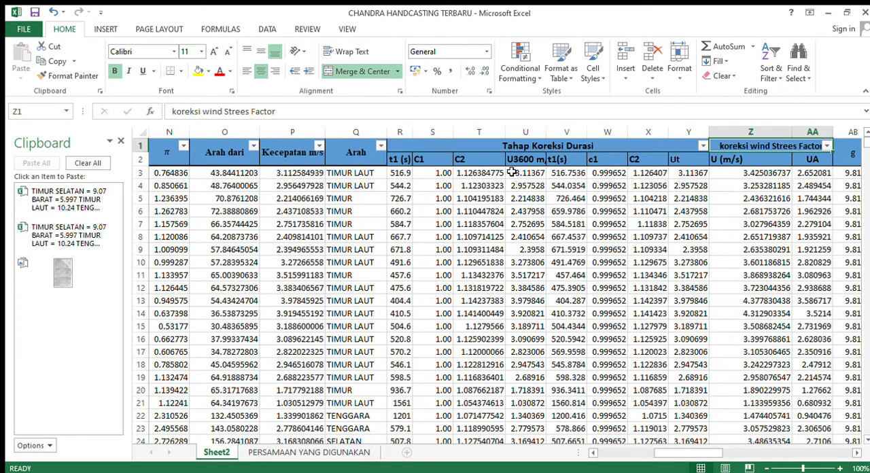
Review the Feff group, highlighting the direction headers from Utara to Barat Daya and checking the Selatan value in AE3.
key("Right")
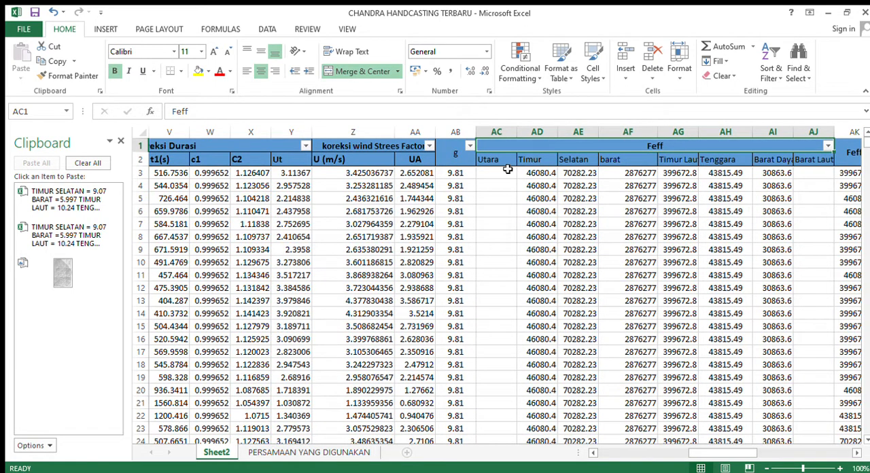
left_click_drag(507, 169, 753, 161)
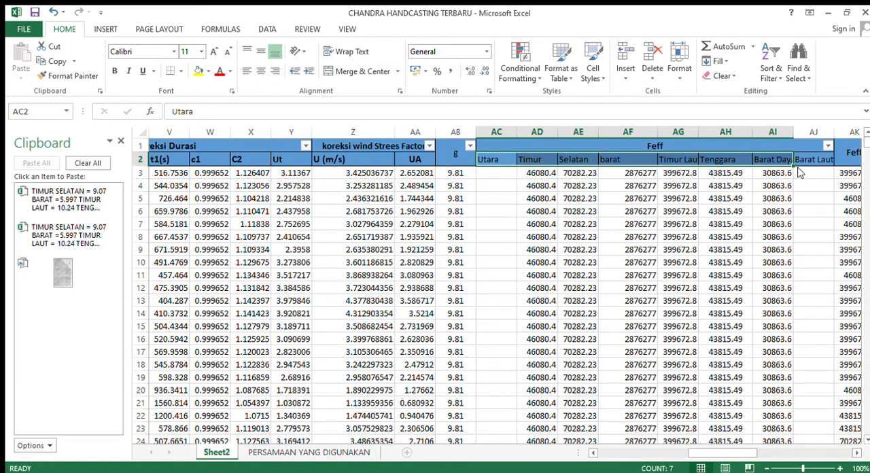
left_click(585, 176)
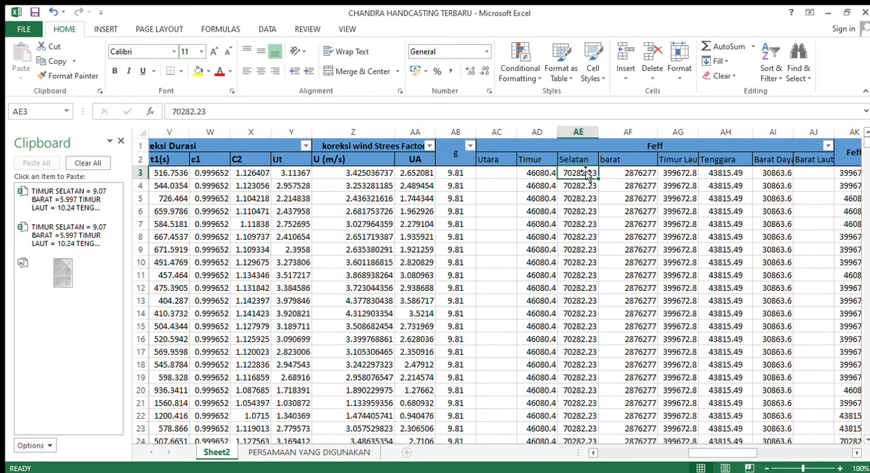
left_click(611, 147)
key("Right")
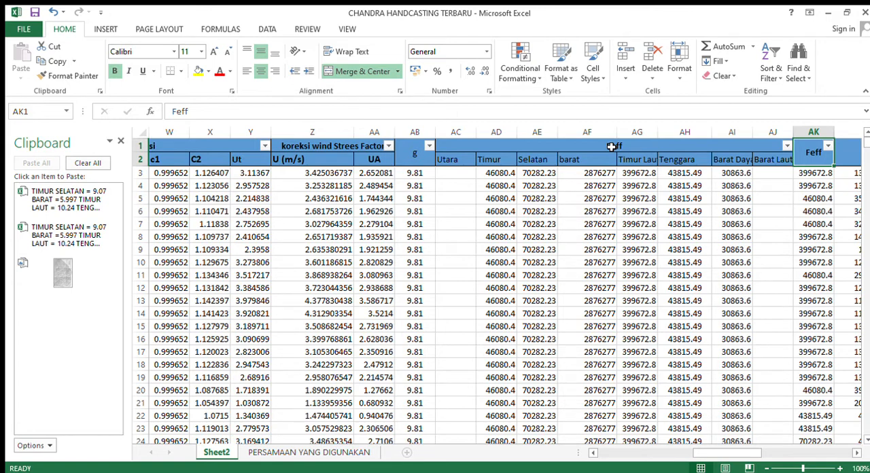
Review the columns from td to Periode Gelombang, checking the Tc formula in AN3 and the Tinggi Gelombang header.
key("Right")
key("Right")
key("Right")
key("Right")
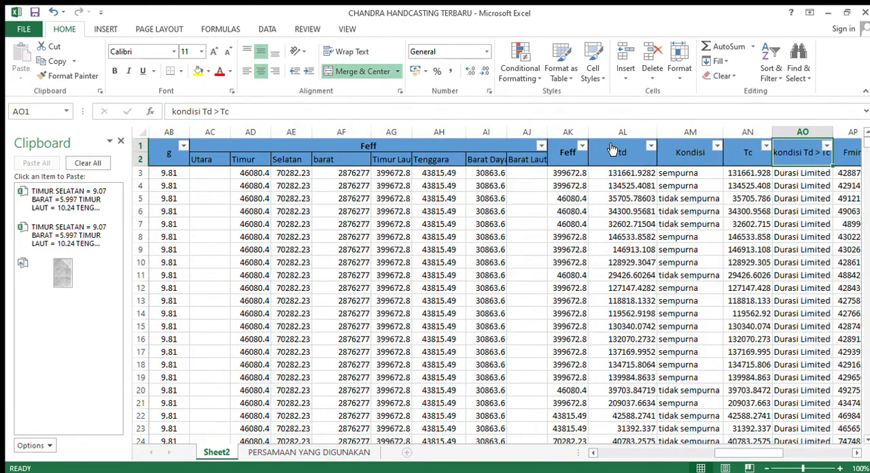
key("Right")
key("Right")
key("Right")
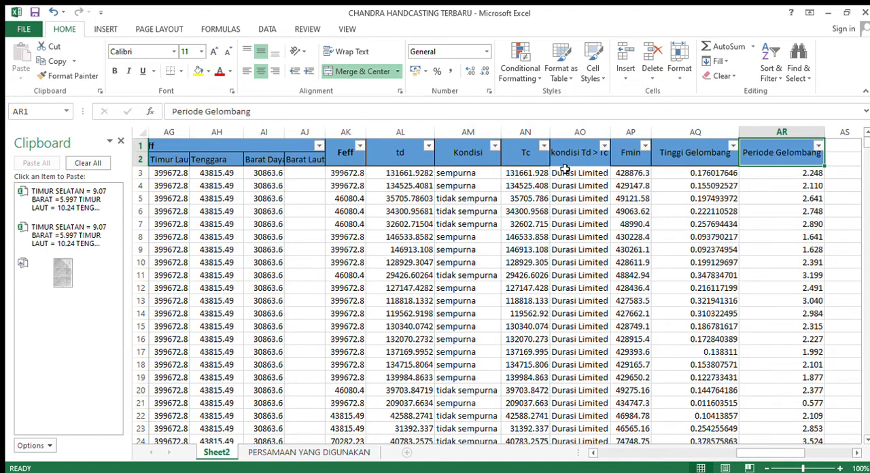
left_click(544, 175)
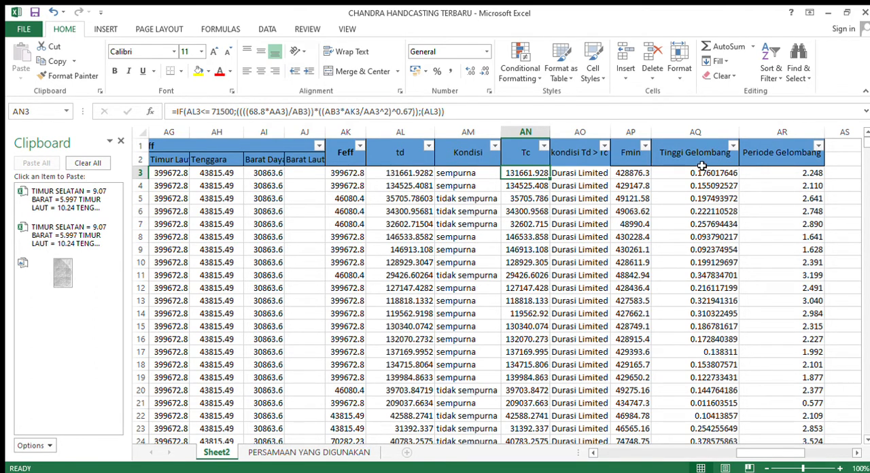
left_click(702, 162)
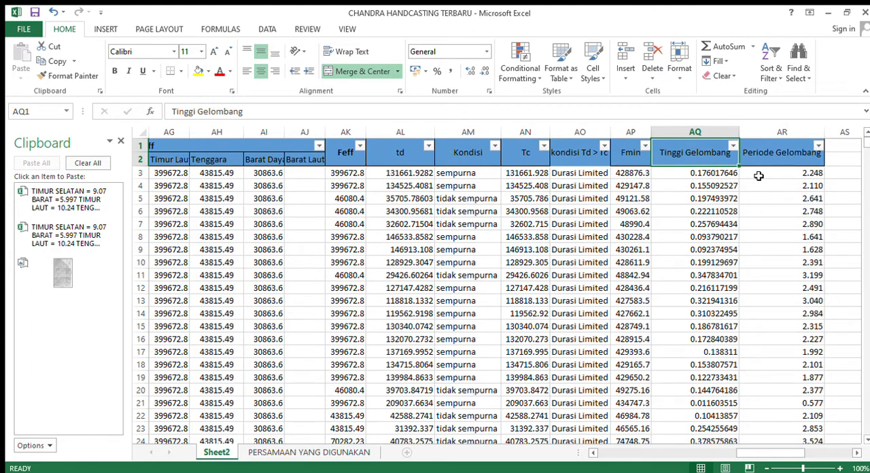
Examine the nested IF formula for Tinggi Gelombang in AQ3, highlighting each condition in turn and leaving it unchanged.
left_click(719, 175)
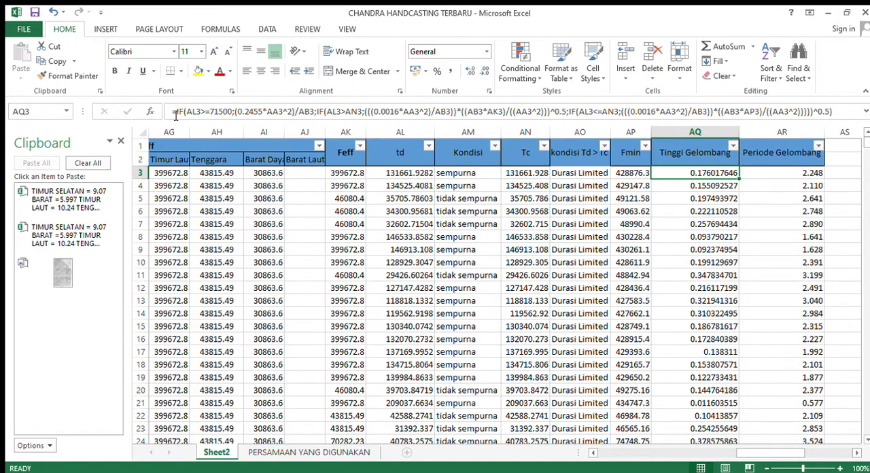
left_click_drag(173, 114, 565, 117)
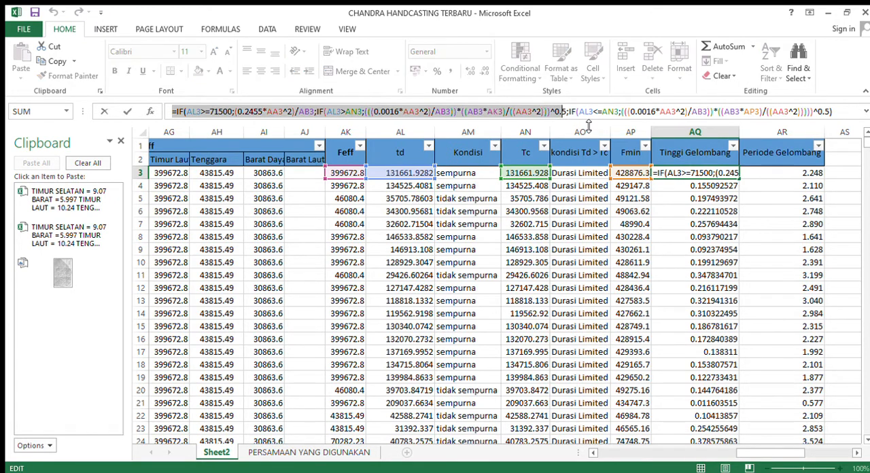
left_click(314, 116)
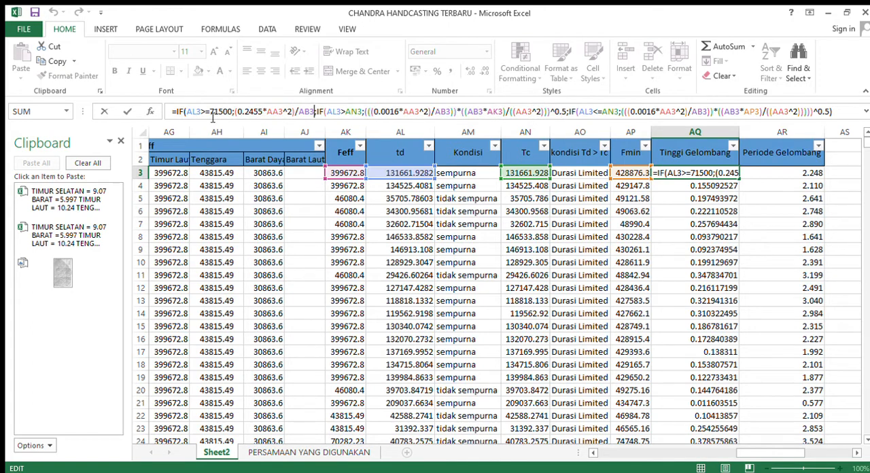
left_click_drag(314, 116, 567, 117)
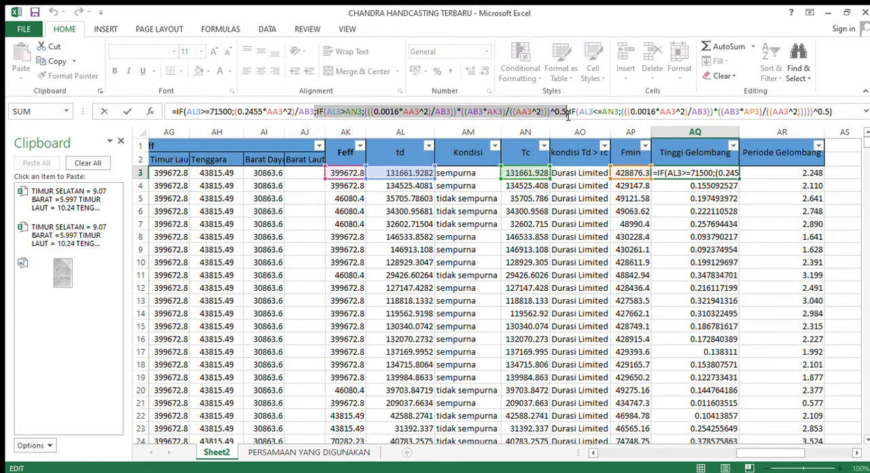
left_click(570, 113)
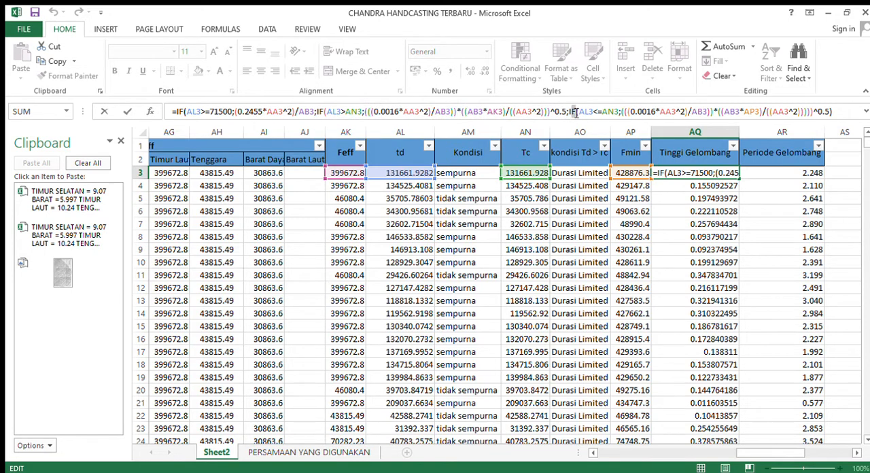
left_click_drag(575, 113, 661, 122)
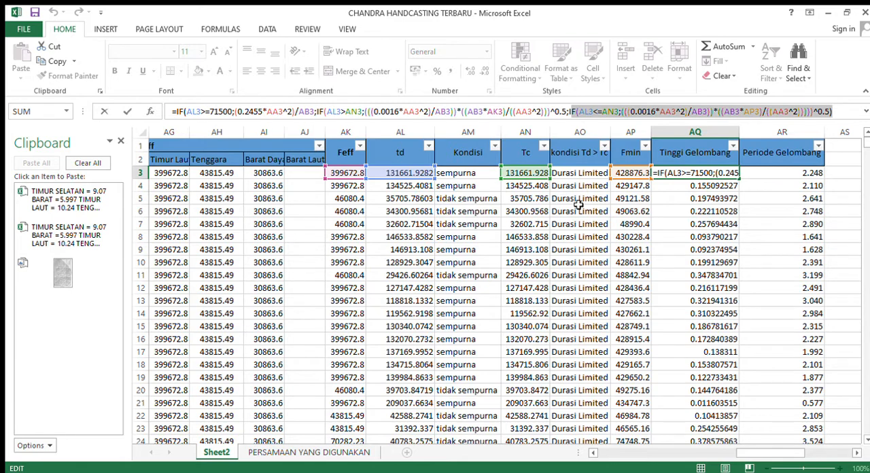
key("Escape")
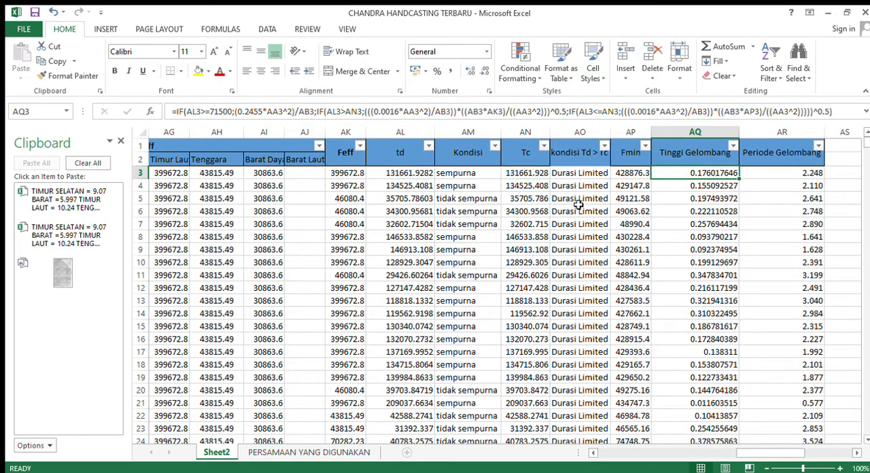
Reposition the wave forecasting chart picture further left and lower, spanning columns AR to BB down to row 27.
key("Up")
key("Right")
key("Right")
key("Right")
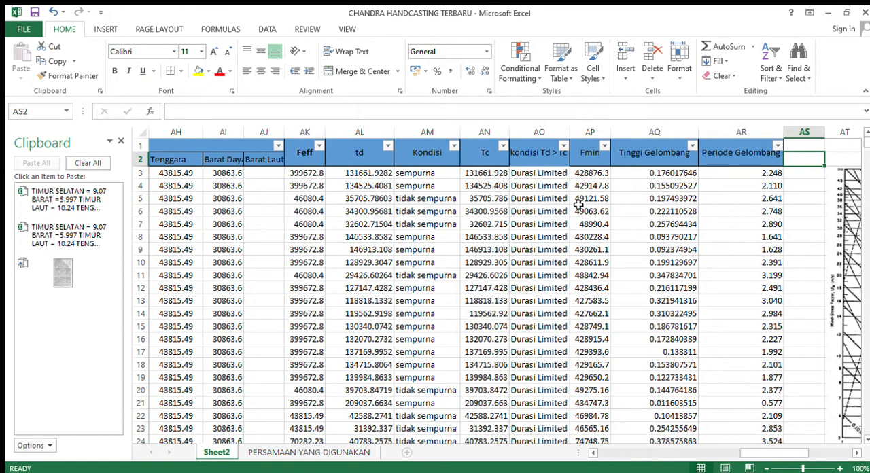
key("Right")
key("Right")
key("Right")
key("Right")
key("Right")
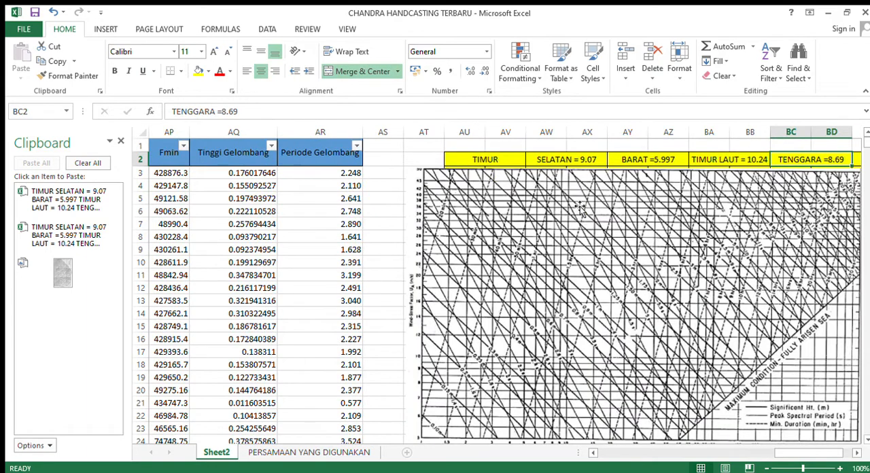
left_click_drag(659, 252, 488, 342)
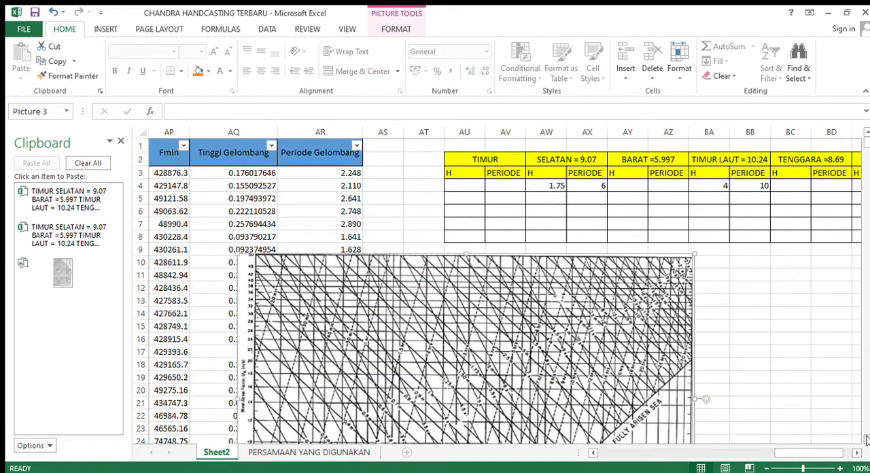
scroll(718, 298, "down", 2)
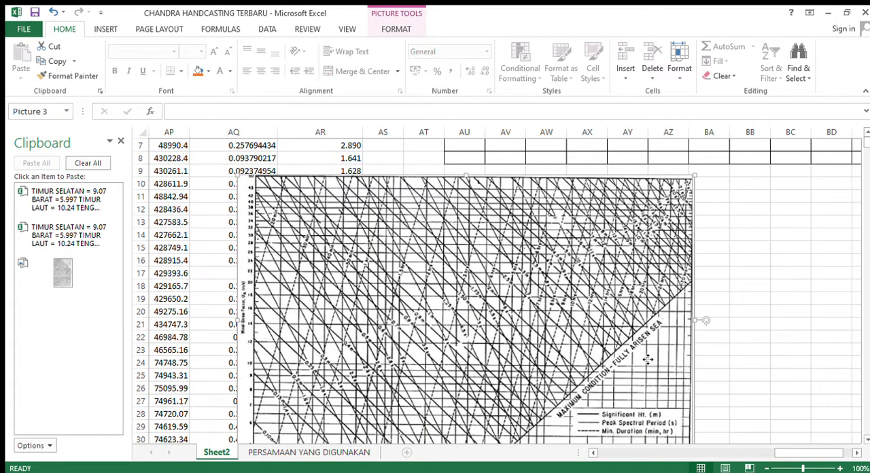
left_click_drag(647, 388, 718, 331)
left_click_drag(726, 382, 727, 295)
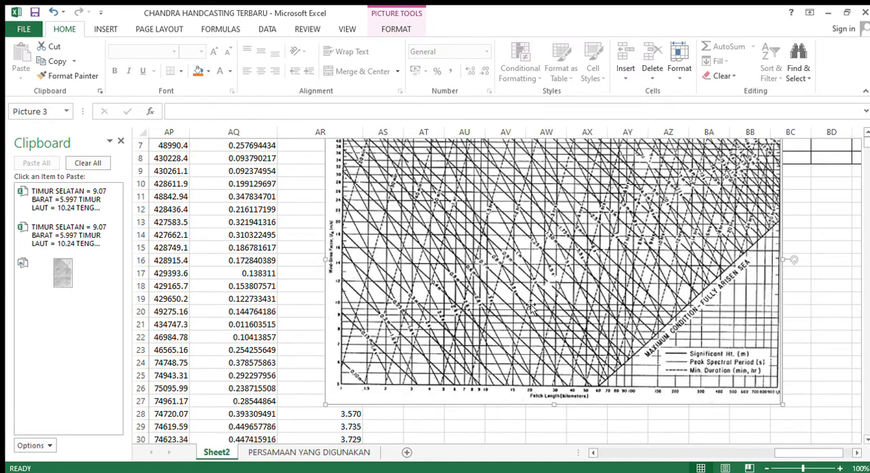
Draw an orange vertical line about 4.4 cm tall on the chart, rising from 70 km on the fetch axis.
double_click(578, 217)
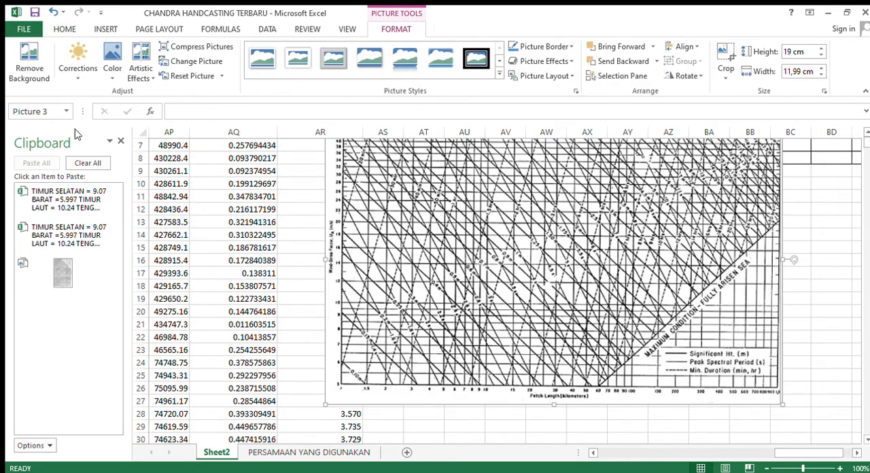
left_click(105, 29)
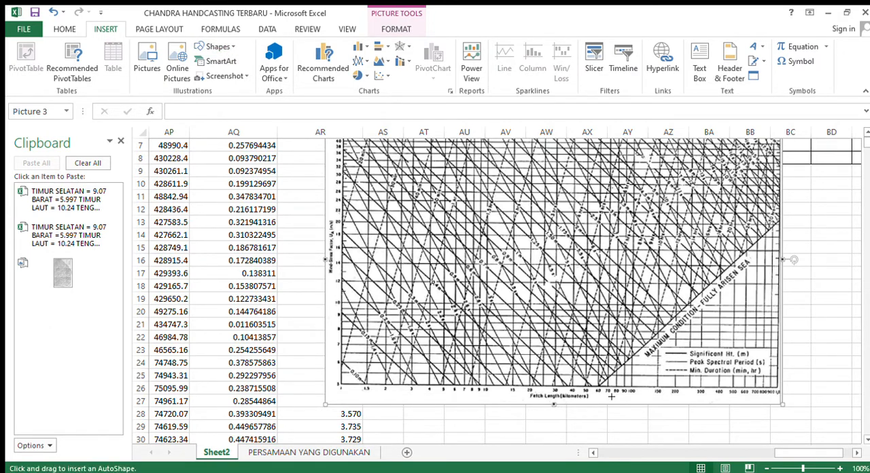
left_click(614, 290)
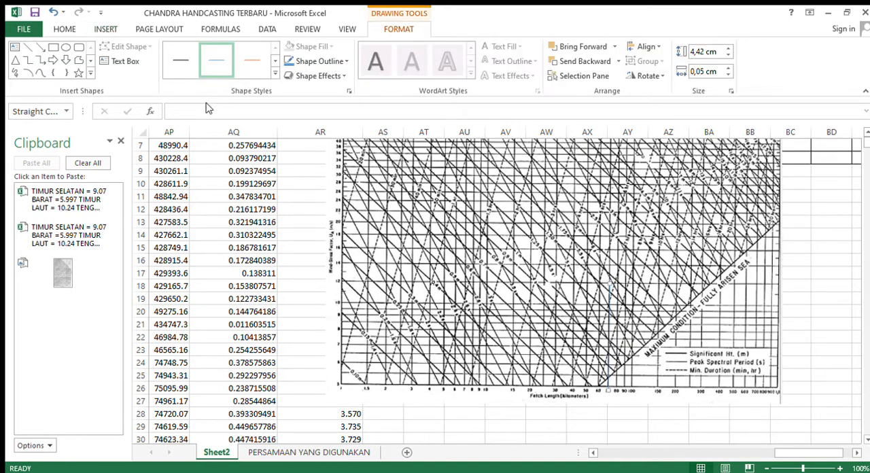
left_click(174, 107)
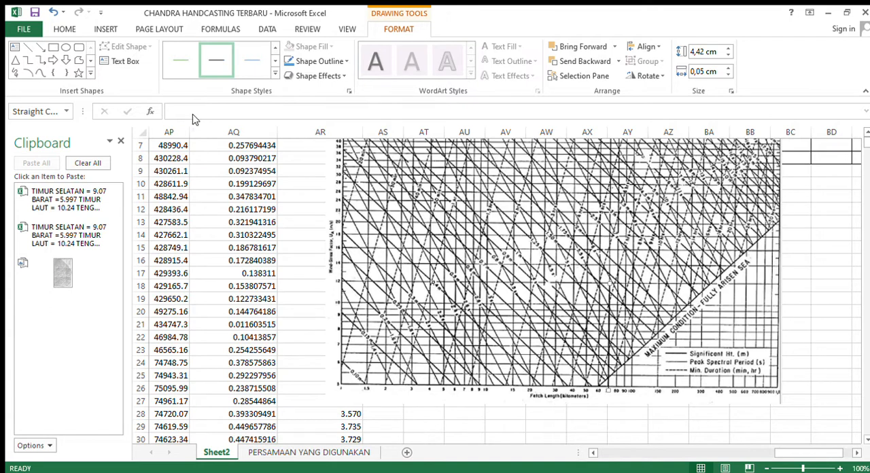
left_click(271, 75)
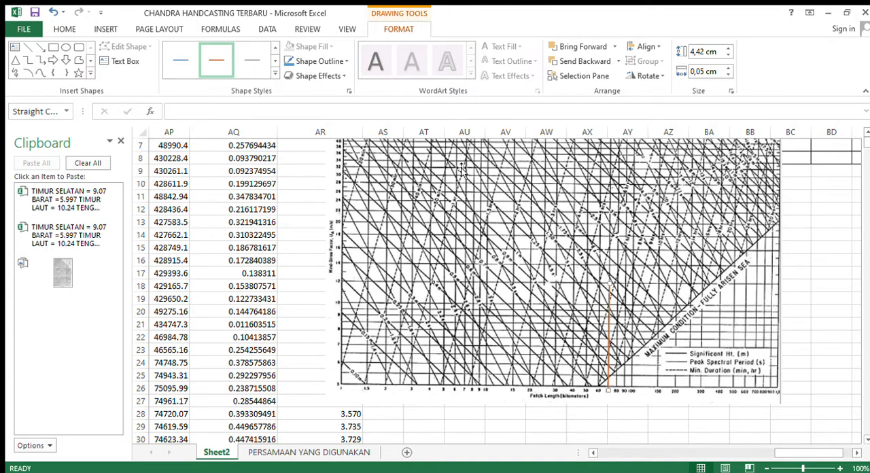
Draw a nearly horizontal orange line about 11.2 cm wide from about 12 on the wind-stress axis to the vertical line's upper end.
left_click(26, 49)
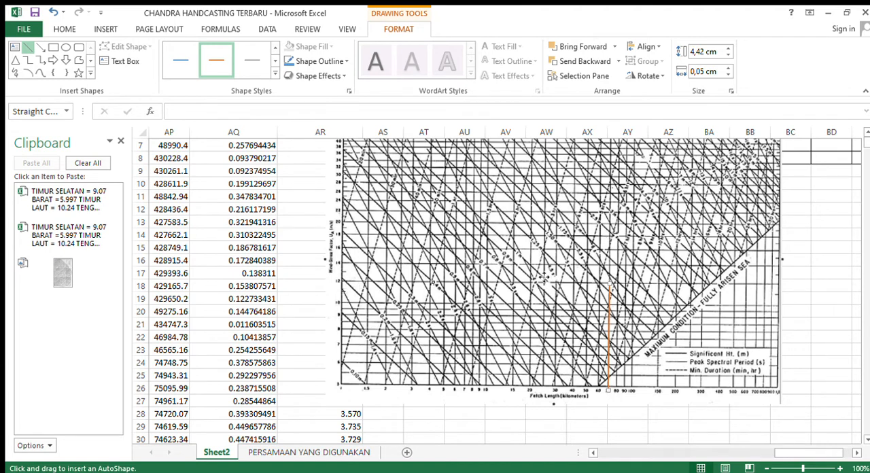
left_click_drag(543, 269, 543, 271)
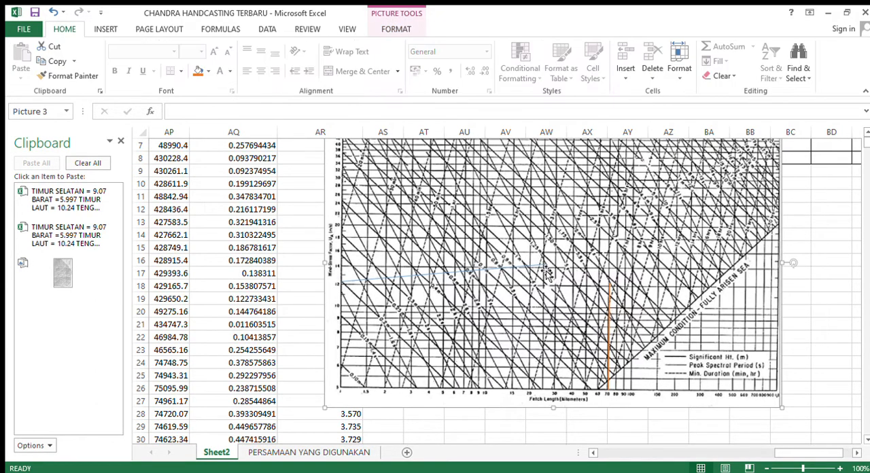
left_click(542, 271)
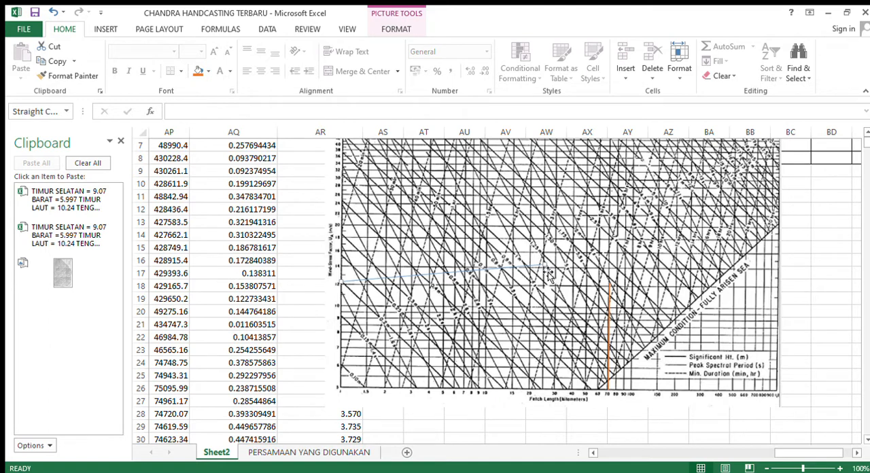
left_click_drag(622, 292, 610, 288)
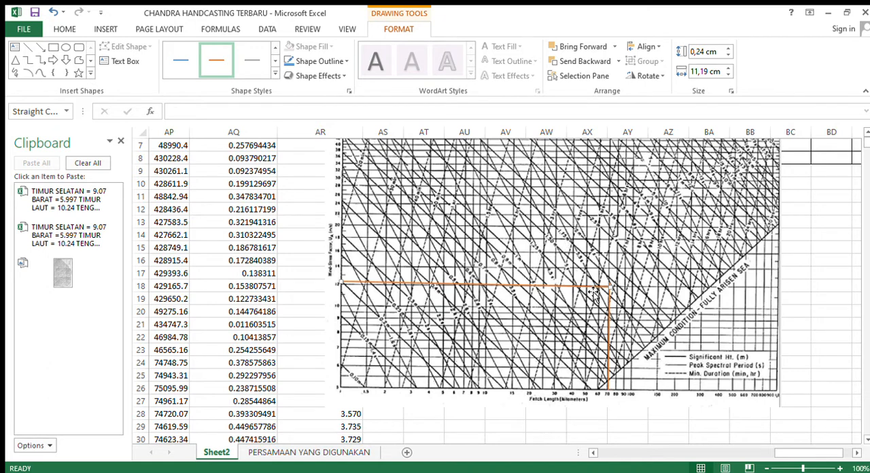
Try removing the horizontal orange line from the chart, and undo the removal.
key("Escape")
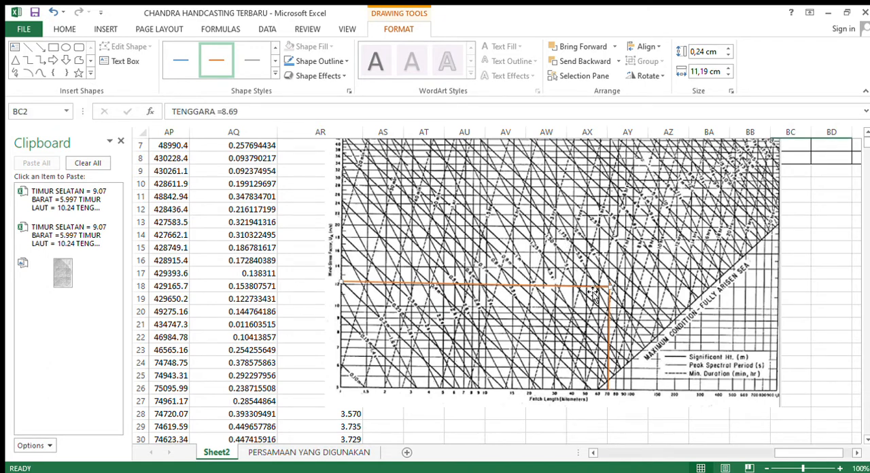
left_click(608, 299)
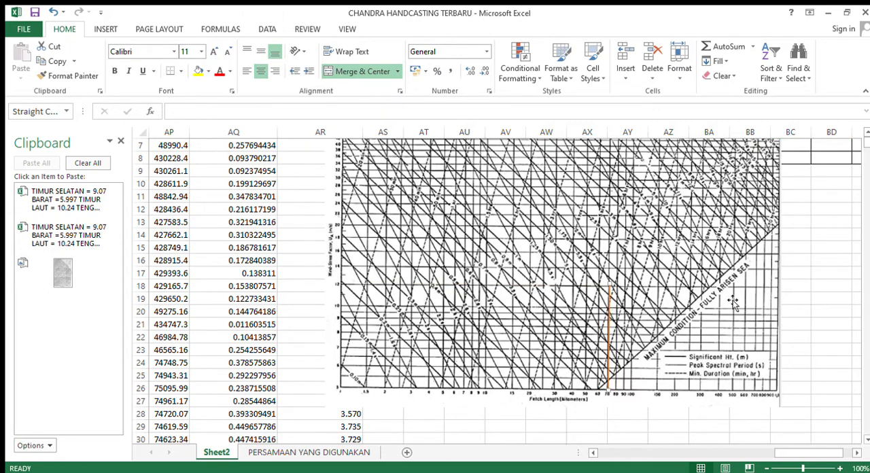
key("ctrl+z")
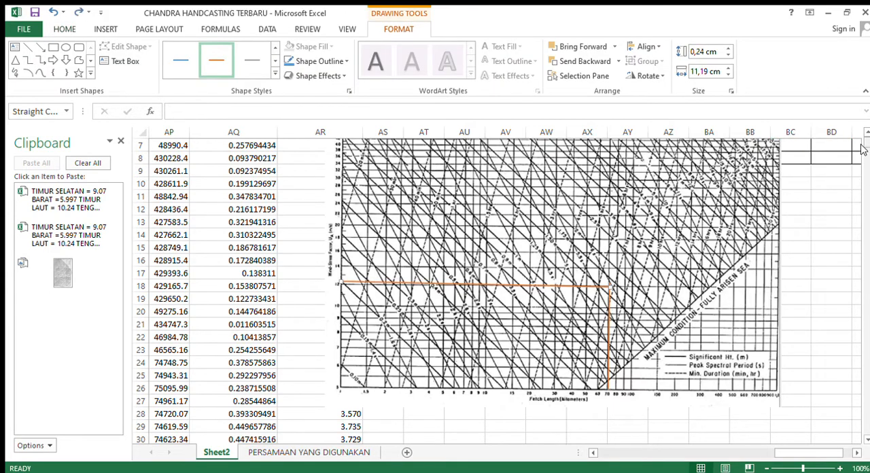
Shift the wave forecasting chart picture slightly right and down on the sheet.
scroll(861, 143, "up", 2)
left_click_drag(703, 216, 731, 220)
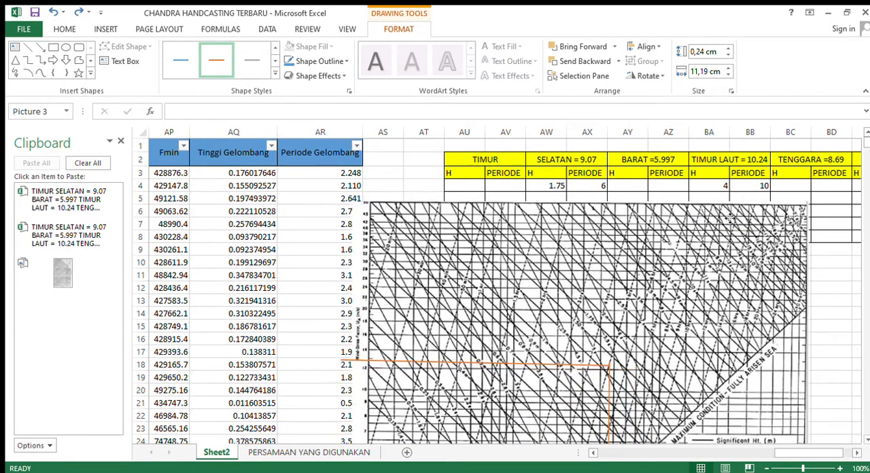
Review the column headers backwards from Periode Gelombang through Feff and Arah to the α column.
left_click(347, 158)
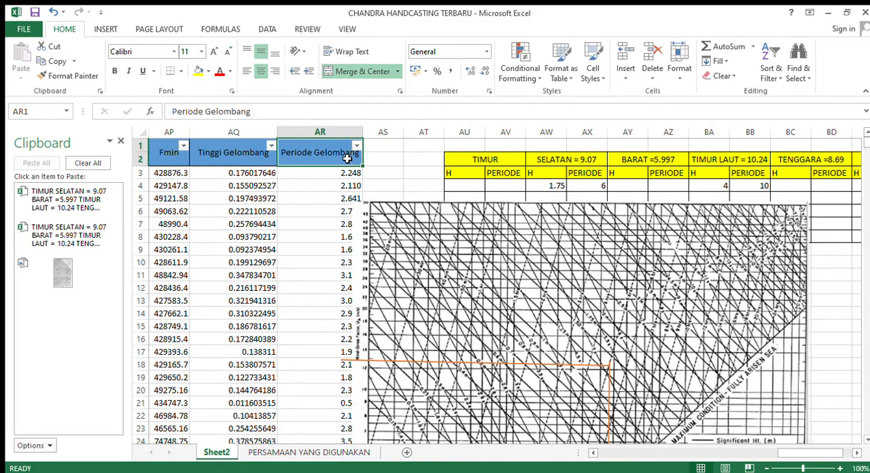
key("Left")
key("Left")
key("Left")
key("Left")
key("Left")
key("Left")
key("Left")
key("Left")
key("Left")
key("Left")
key("Left")
key("Left")
key("Left")
key("Left")
key("Left")
key("Left")
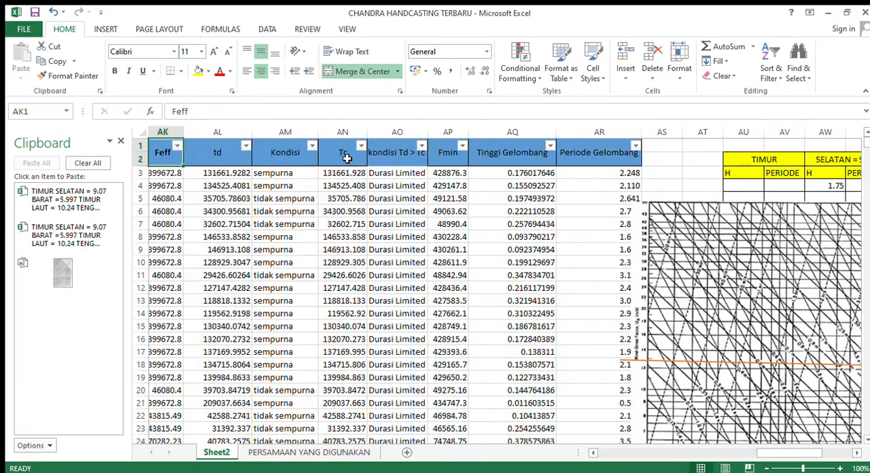
key("Left")
key("Left")
key("Left")
key("Left")
key("Left")
key("Left")
key("Left")
key("Left")
key("Left")
key("Left")
key("Left")
key("Left")
key("Left")
key("Left")
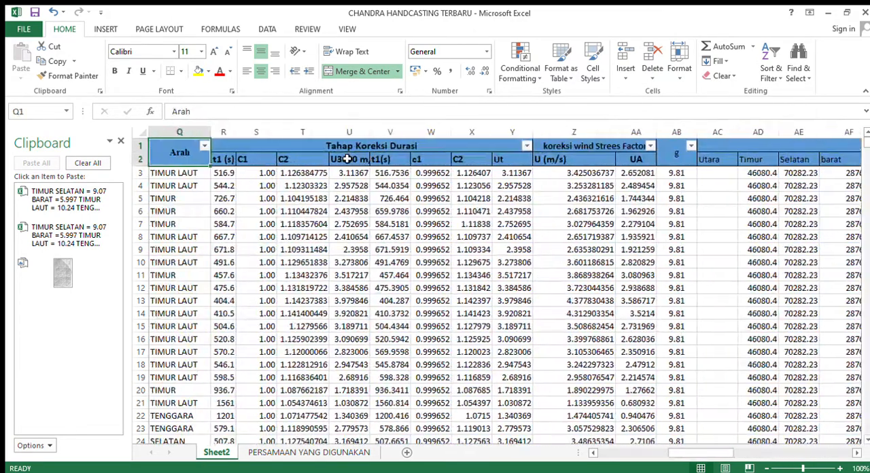
key("Left")
key("Left")
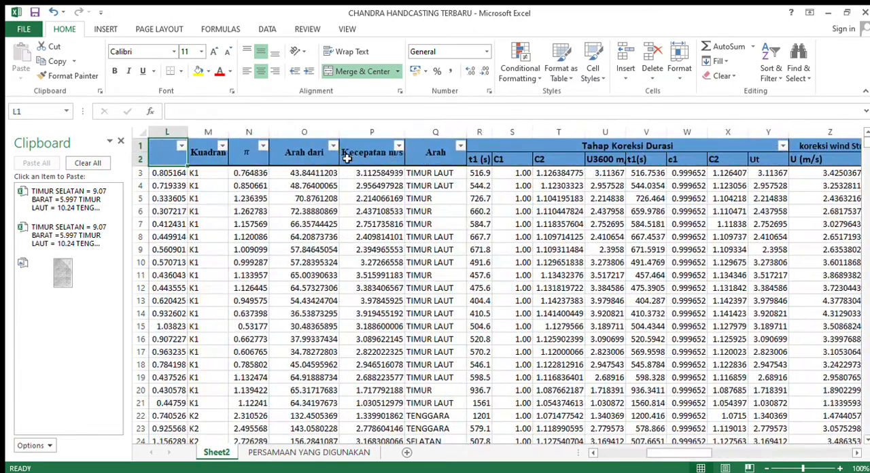
Review row 3 from α through the Tahap Koreksi Durasi columns, checking the c1 formula in W3 and the UA formula in AA3.
key("Down")
key("Right")
key("Right")
key("Right")
key("Right")
key("Right")
key("Right")
key("Right")
key("Right")
key("Right")
key("Right")
key("Right")
key("Right")
key("Right")
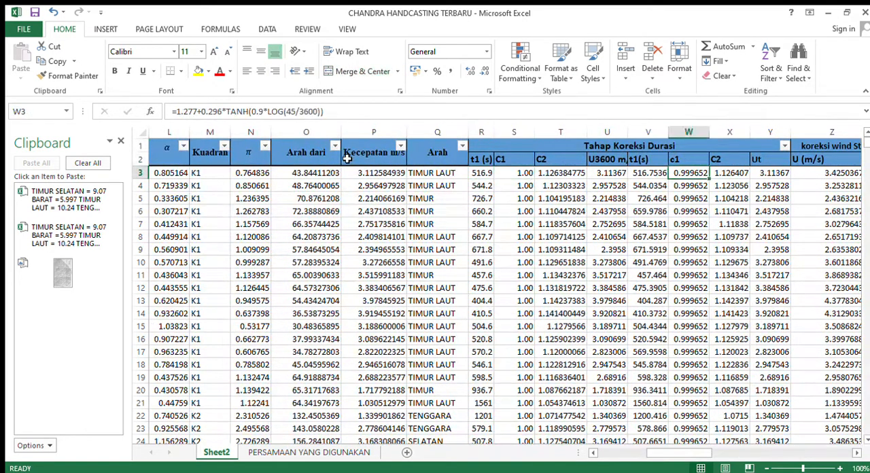
key("Right")
key("Right")
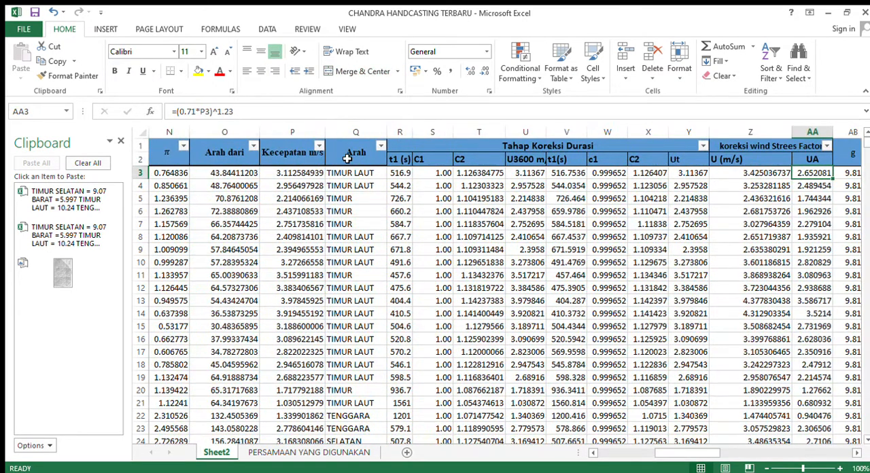
key("Right")
key("Left")
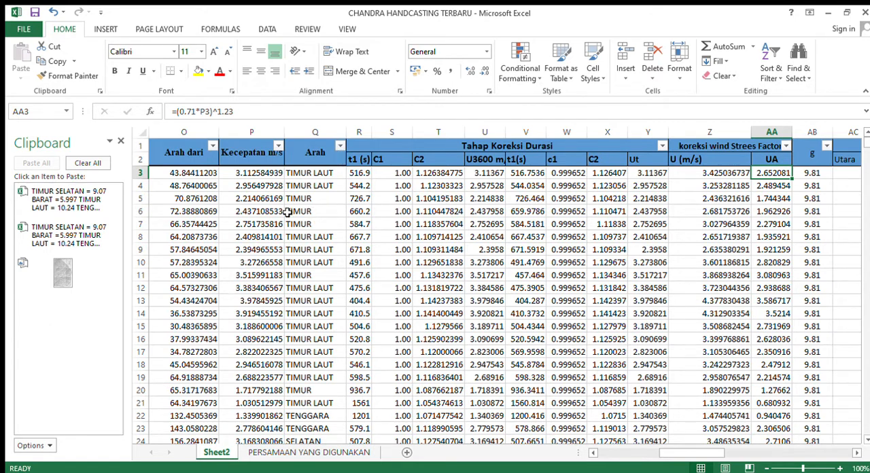
Check the Arah formula in Q3 again, and move along row 3 past UA to the g value in AB3.
left_click(318, 175)
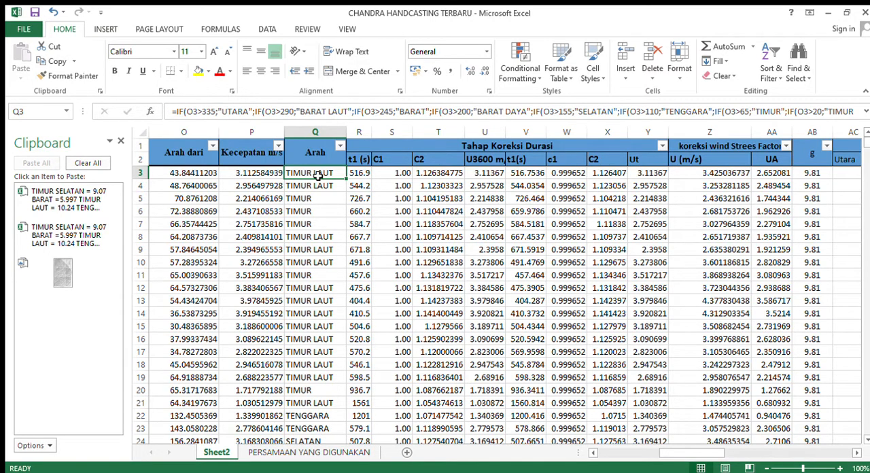
key("Right")
key("Right")
key("Right")
key("Right")
key("Right")
key("Right")
key("Right")
key("Right")
key("Right")
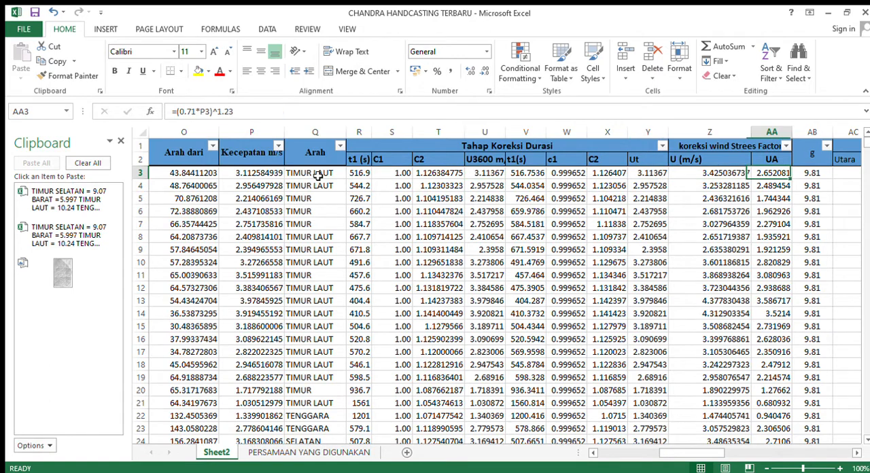
key("Right")
key("Right")
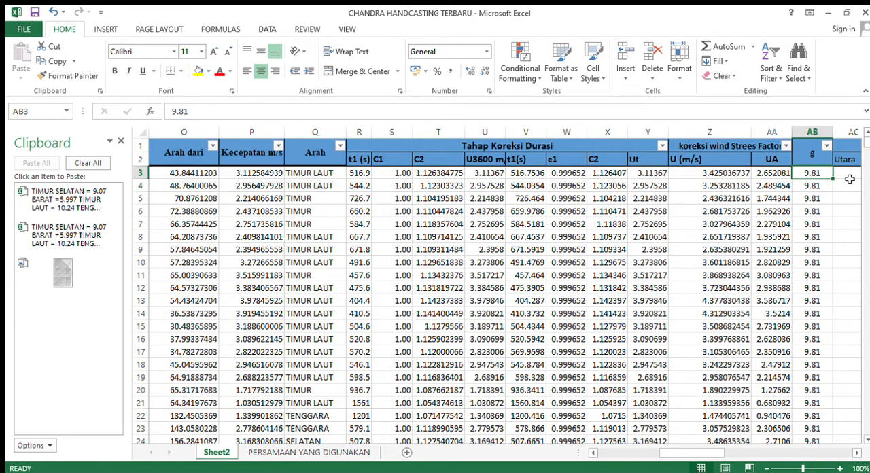
Replace the UA formula in AA5 with =12.
left_click(777, 173)
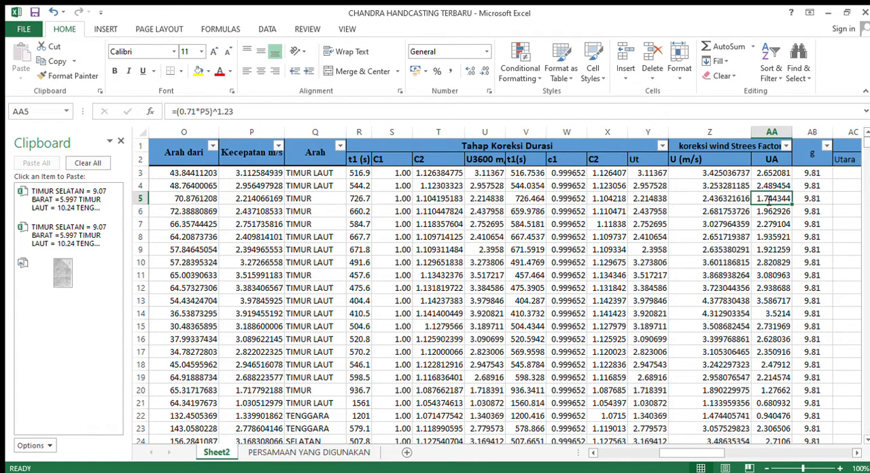
double_click(765, 198)
left_click_drag(759, 202, 869, 219)
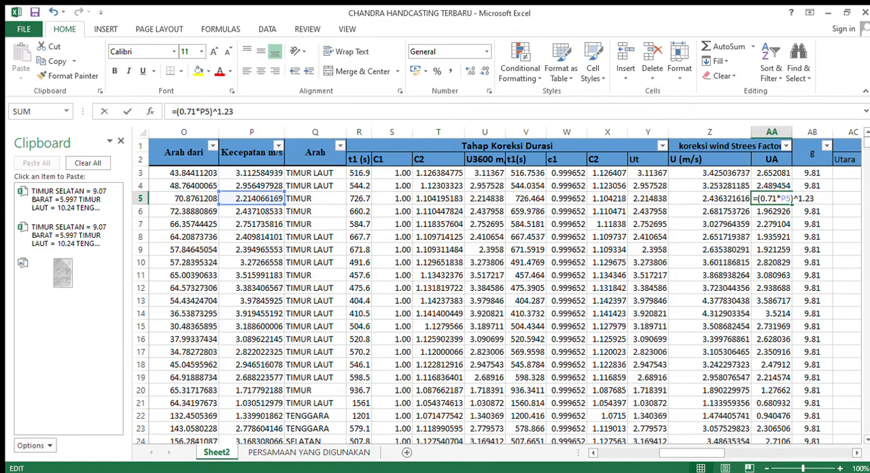
key("BackSpace")
type("12")
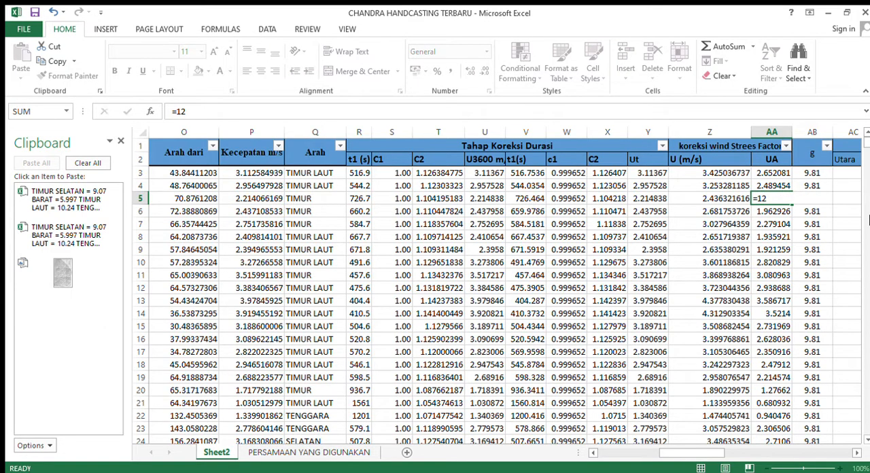
key("Return")
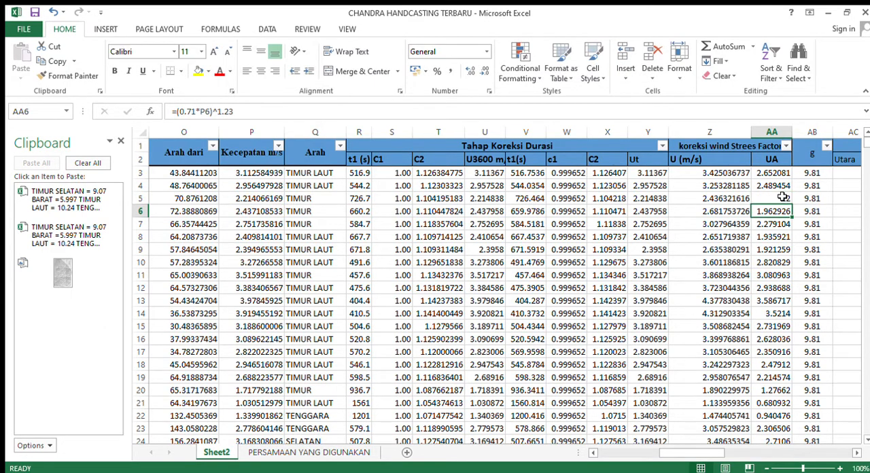
left_click(783, 197)
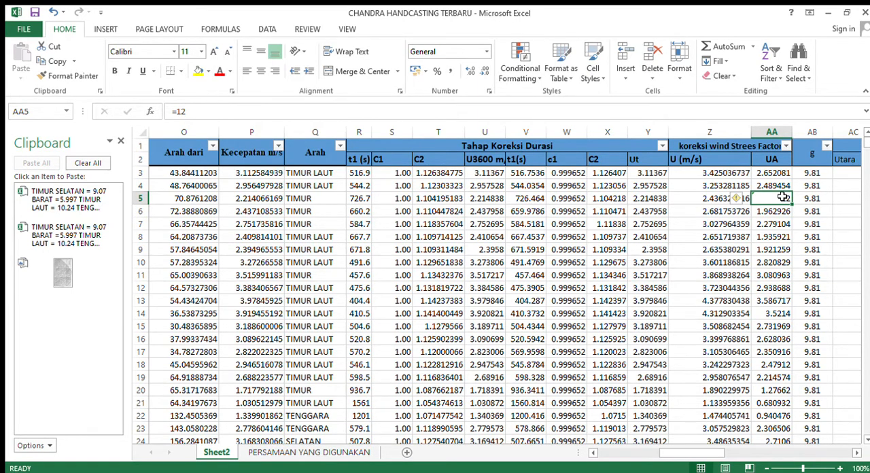
Review row 5 across the directional Feff columns to the Feff formula in AK5, and return to the Timur value in AD5.
key("Right")
key("Right")
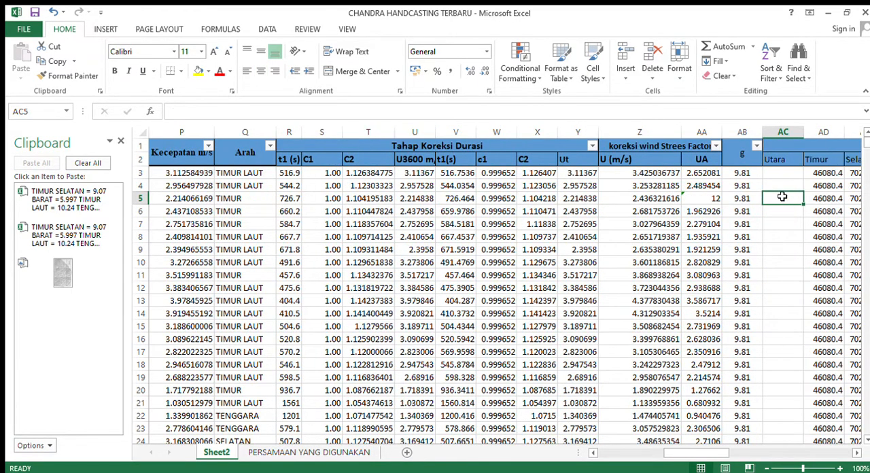
key("Right")
key("Right")
key("Right")
key("Right")
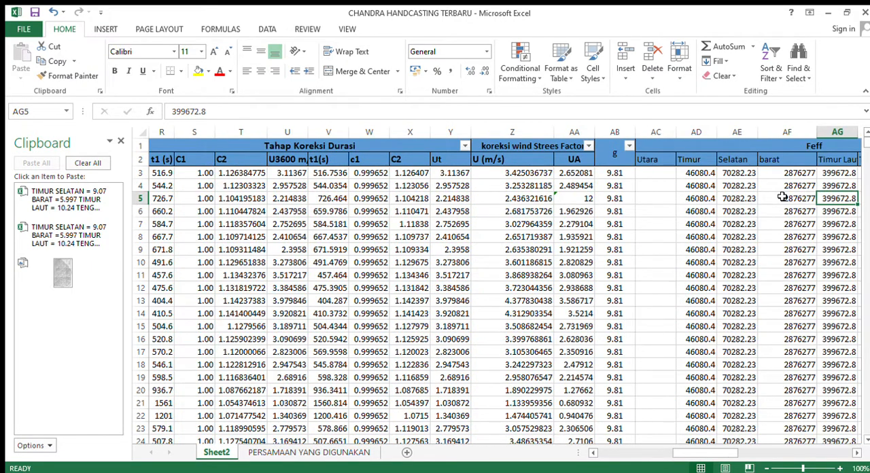
key("Right")
key("Right")
key("Right")
key("Right")
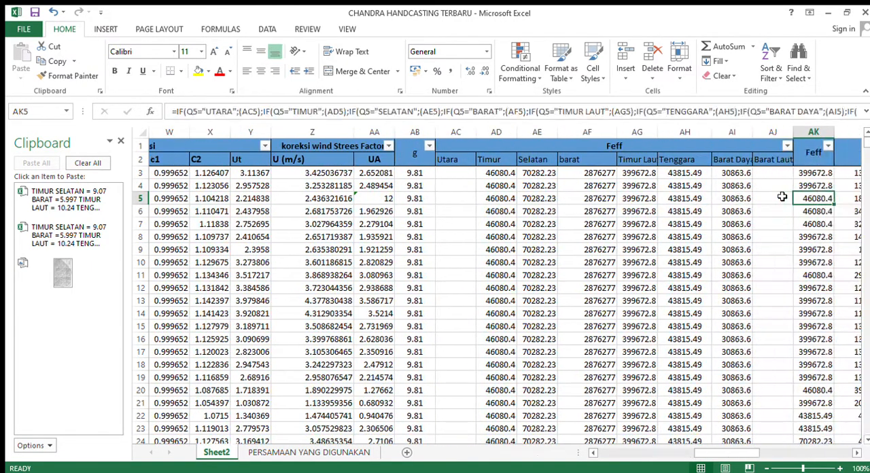
key("Left")
key("Left")
key("Left")
key("Left")
key("Left")
key("Left")
key("Left")
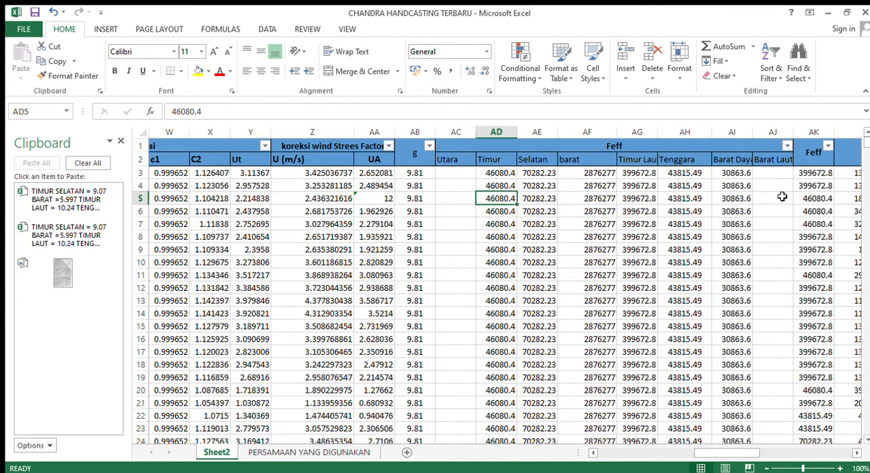
Review the column headers from Selatan through Feff, td, Kondisi and Tc to the TIMUR heading in AU2.
left_click(518, 158)
key("Right")
key("Right")
key("Right")
key("Right")
key("Right")
key("Right")
key("Right")
key("Right")
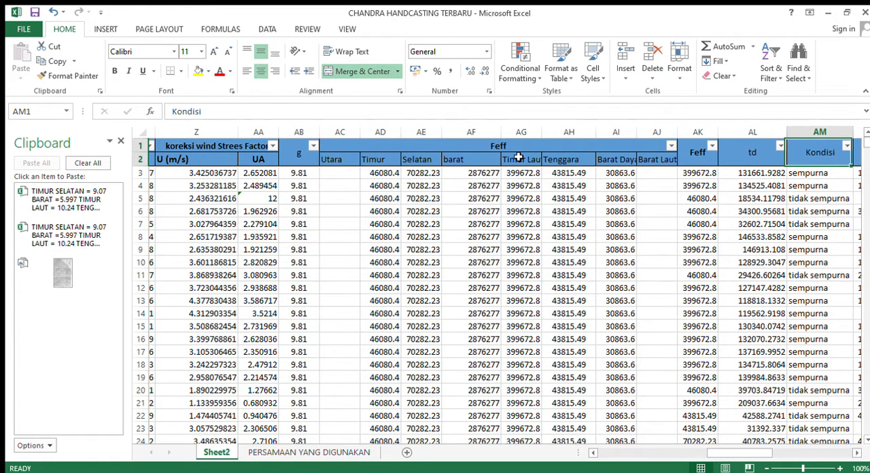
key("Right")
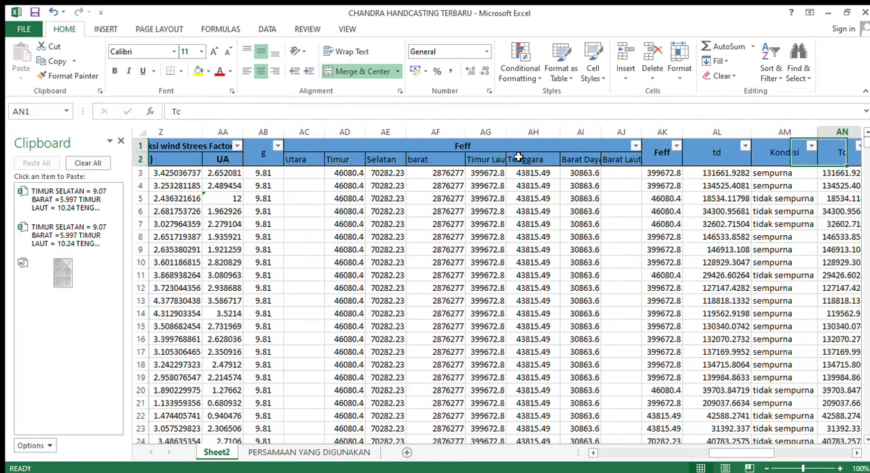
key("Right")
key("Right")
key("Right")
key("Right")
key("Right")
key("Right")
key("Right")
key("Right")
key("Right")
key("Right")
key("Left")
key("Left")
key("Left")
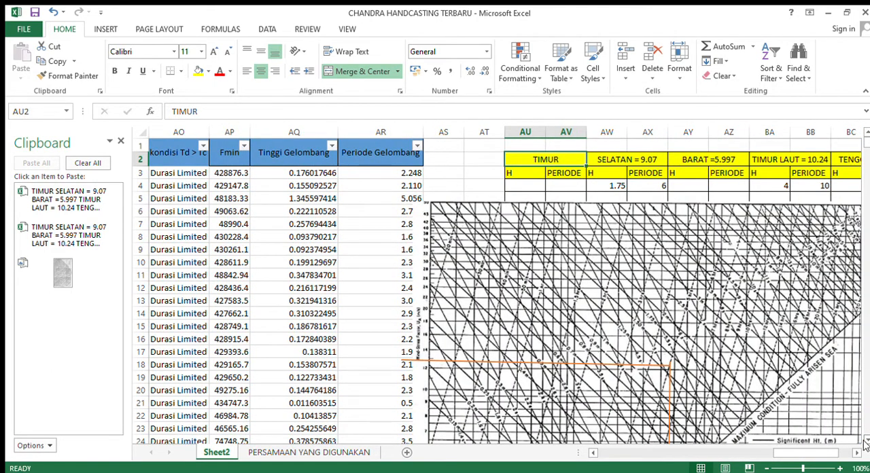
Move the vertical chart line to 40 km on the fetch axis and the horizontal line to 12 on the wind stress factor axis.
scroll(865, 443, "down", 3)
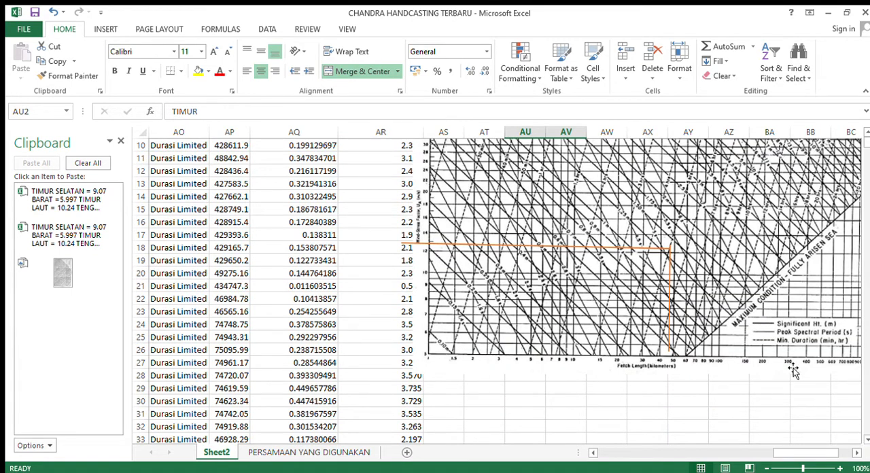
left_click_drag(673, 338, 659, 339)
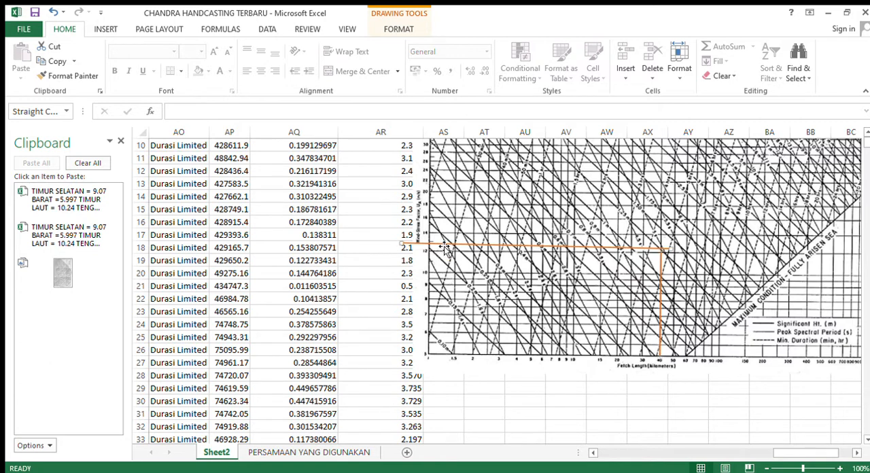
left_click_drag(405, 249, 429, 252)
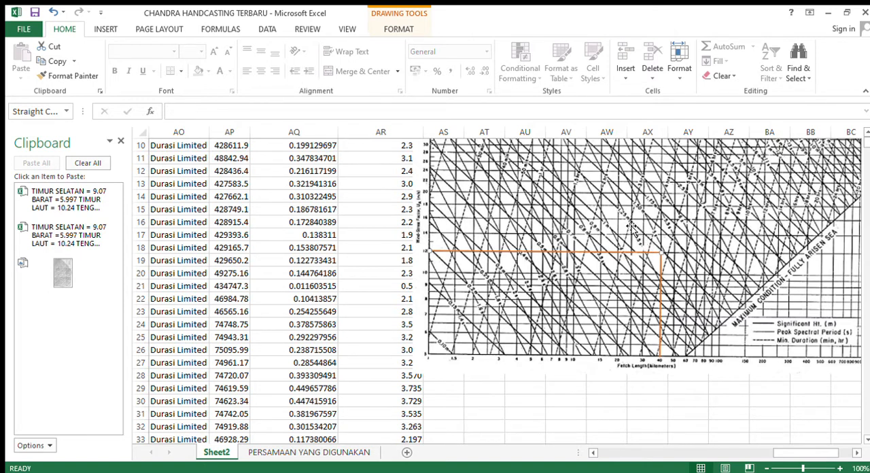
Move the wave forecasting chart picture down to about row 22, clear of the direction table.
left_click(768, 182)
key("ctrl+z")
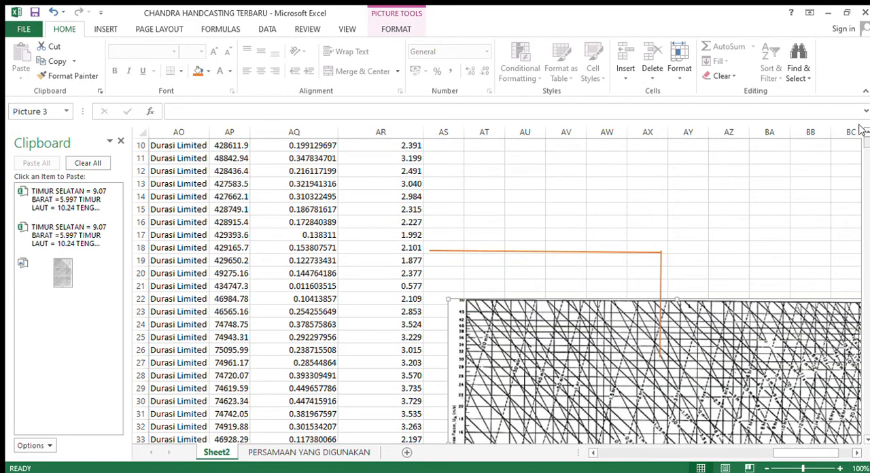
scroll(861, 130, "up", 3)
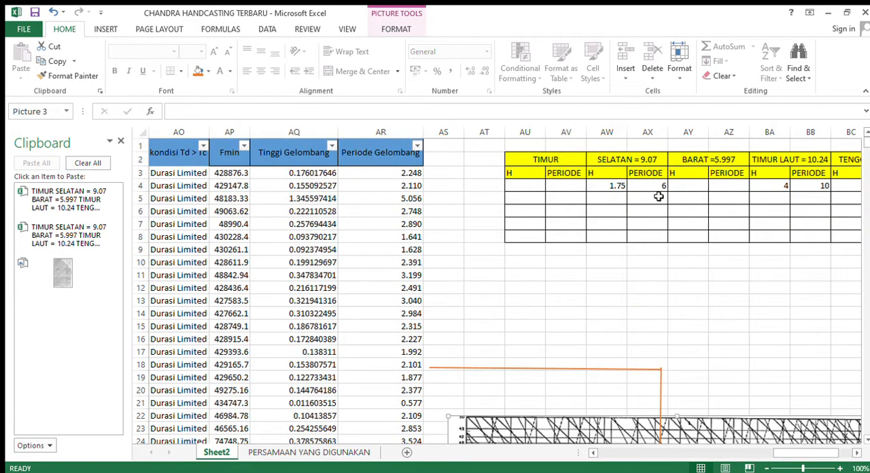
Enter 1.25 for H and 5 for PERIODE under TIMUR in row 4.
left_click(529, 188)
type("1")
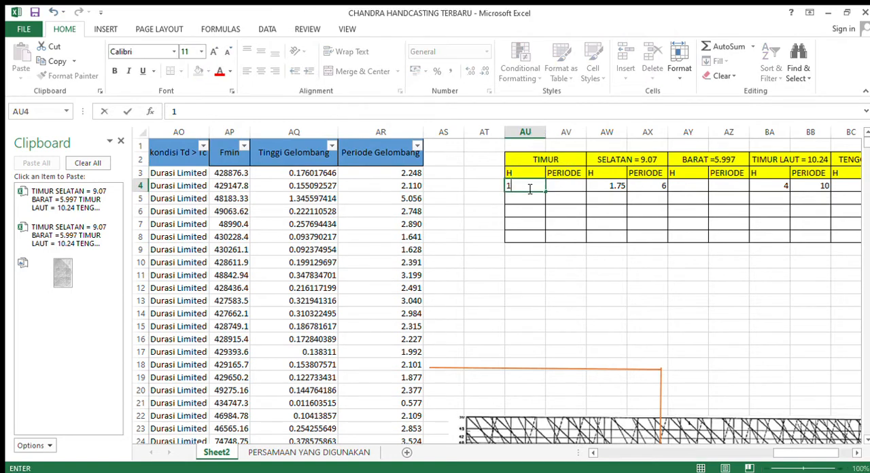
type(".25")
key("Tab")
type("5")
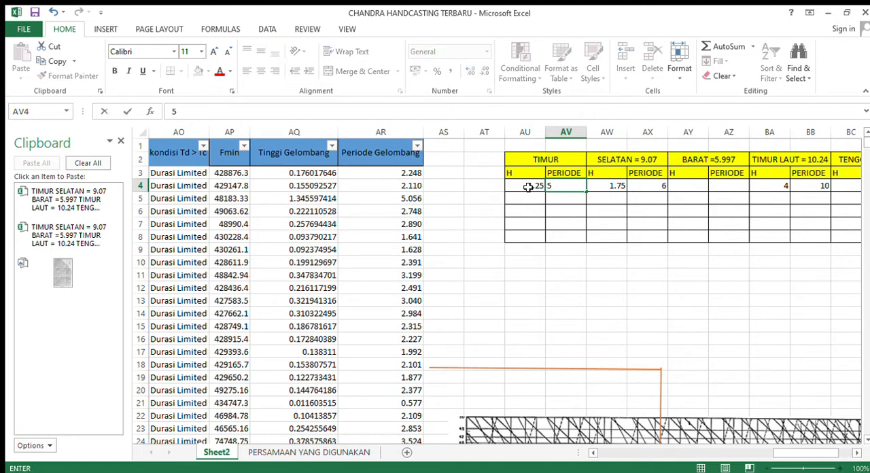
key("Return")
Clear the row 4 values from AW4 to BE4 in the direction table.
left_click_drag(613, 188, 815, 194)
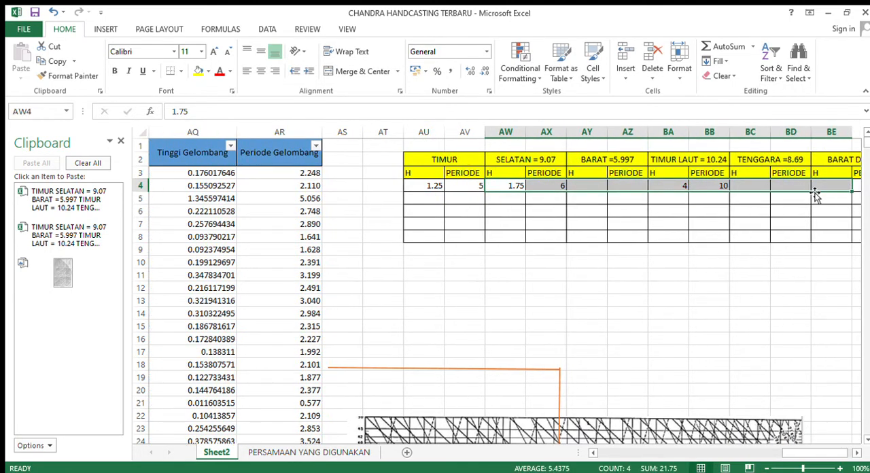
key("Delete")
left_click(666, 197)
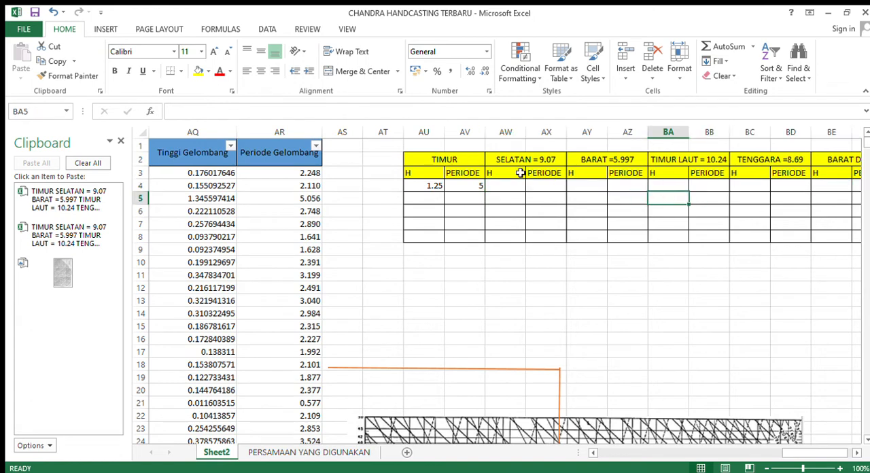
Review the TIMUR heading with its H and PERIODE entries, and move to the H cell under SELATAN in AW4.
left_click(423, 187)
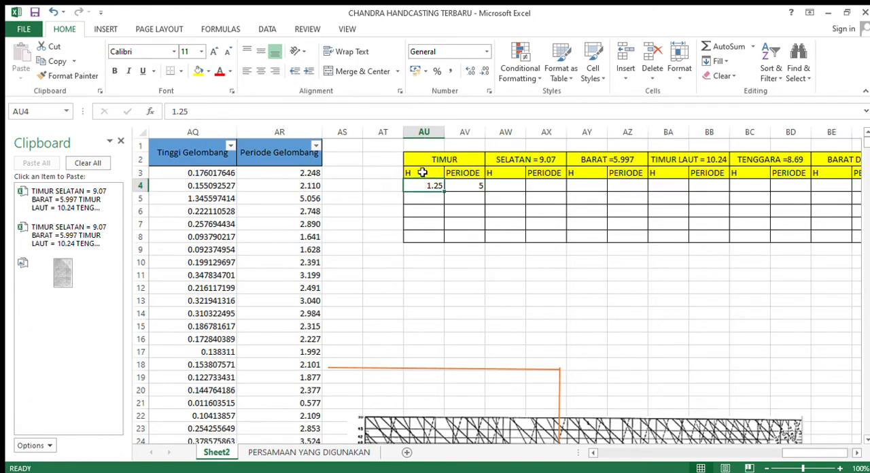
left_click(422, 173)
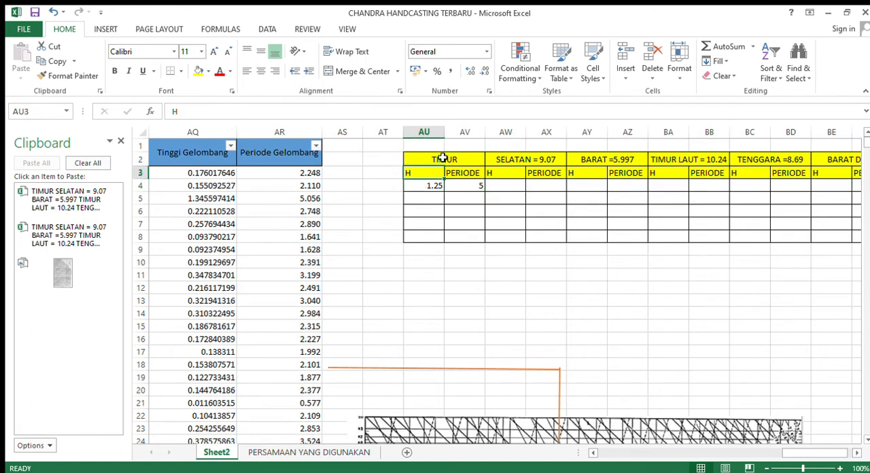
left_click(442, 158)
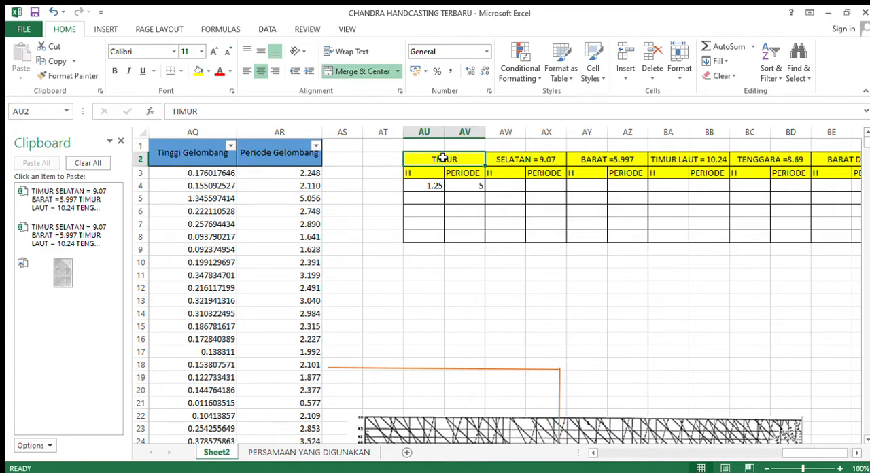
key("Down")
key("Down")
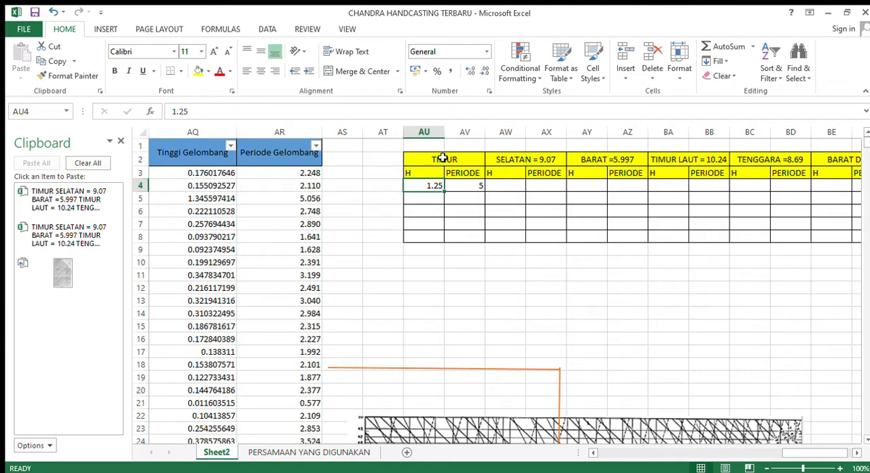
key("Right")
key("Right")
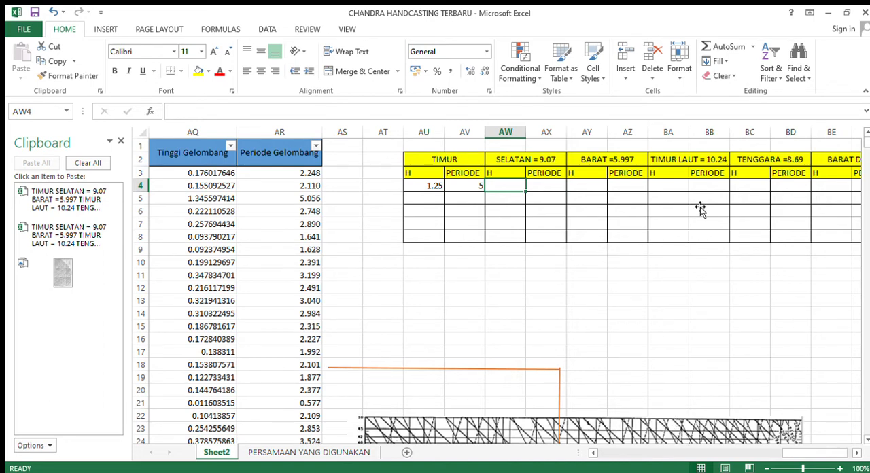
Move the wave forecasting chart picture back up to about row 4 of the direction table.
left_click_drag(701, 208, 700, 210)
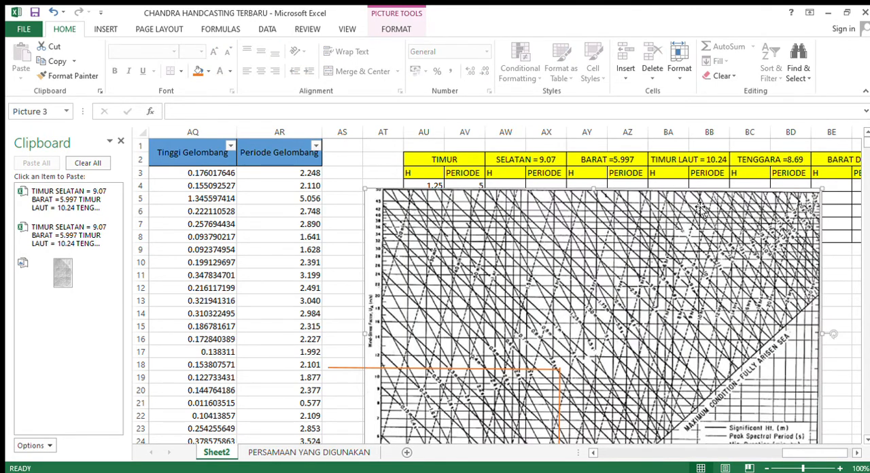